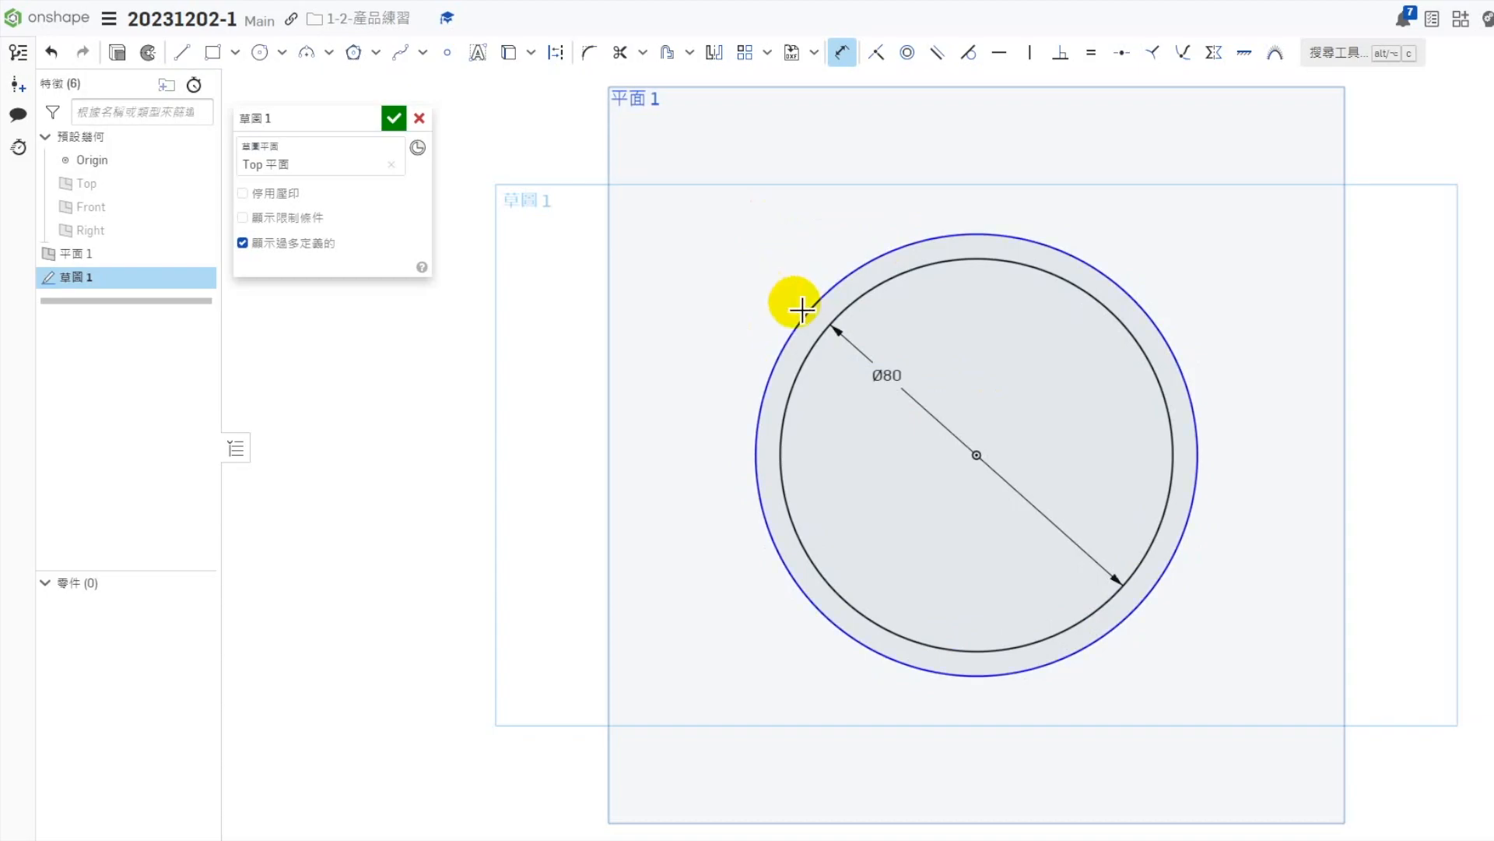
Dimension the gap between the inner and outer circles as 5 mm and finish the sketch
click(802, 328)
click(820, 351)
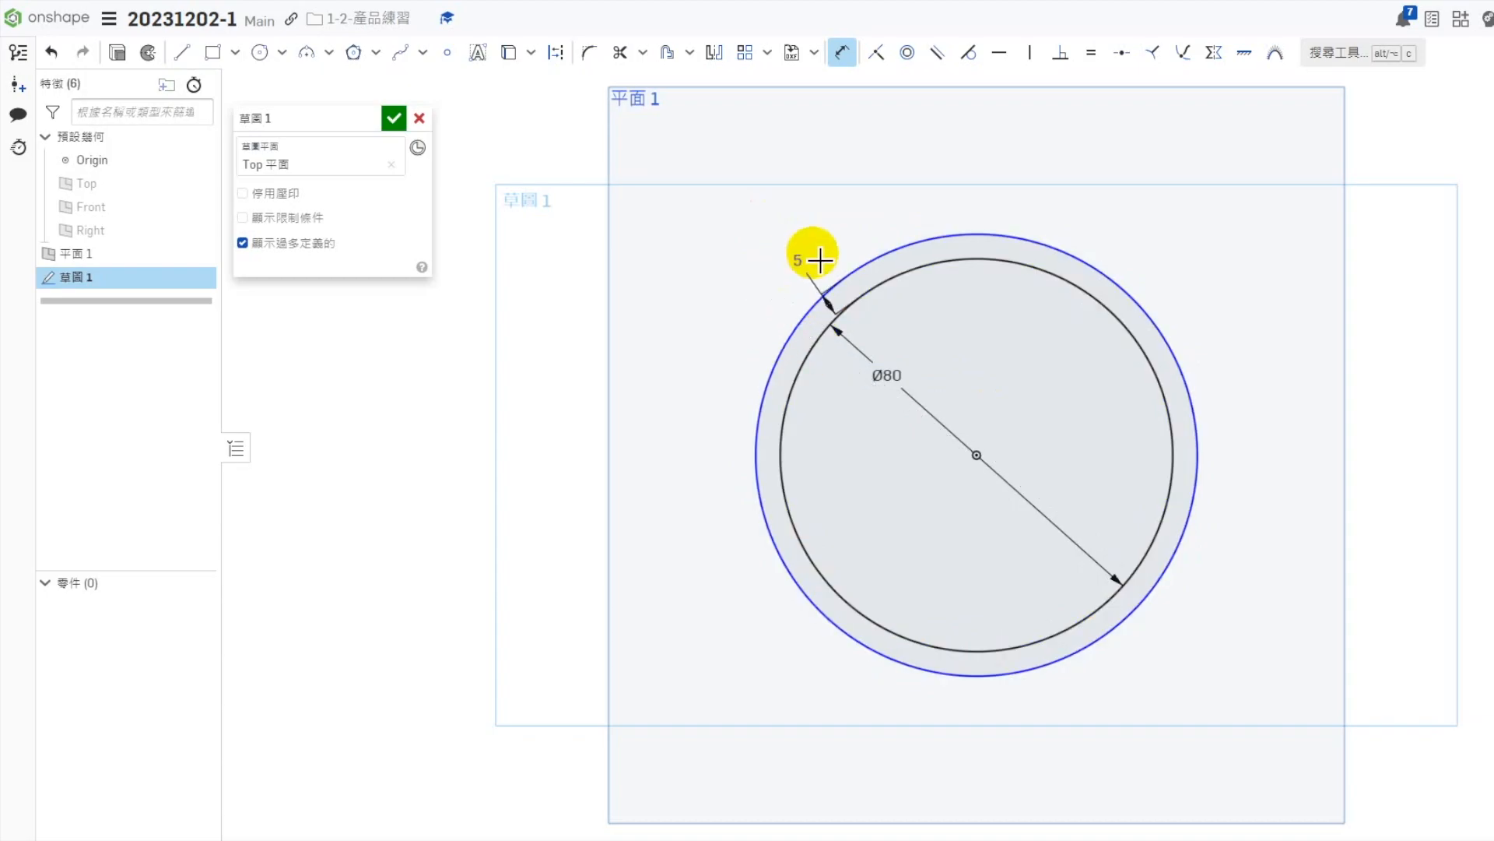
click(871, 246)
key(Return)
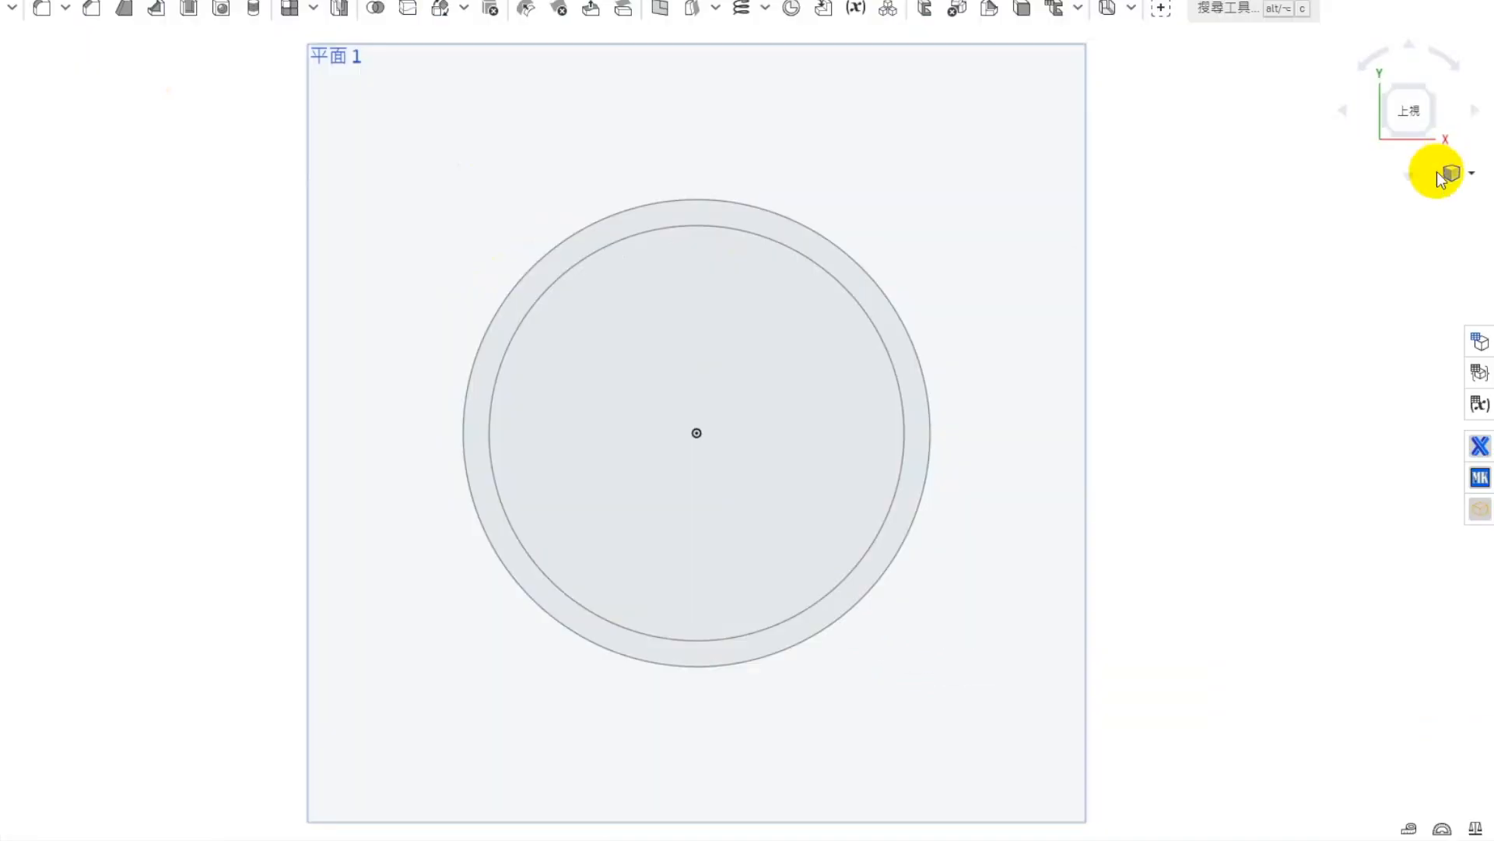
Create a sketch on the Top plane containing the projected inner 80 mm circle
click(1451, 171)
click(1409, 235)
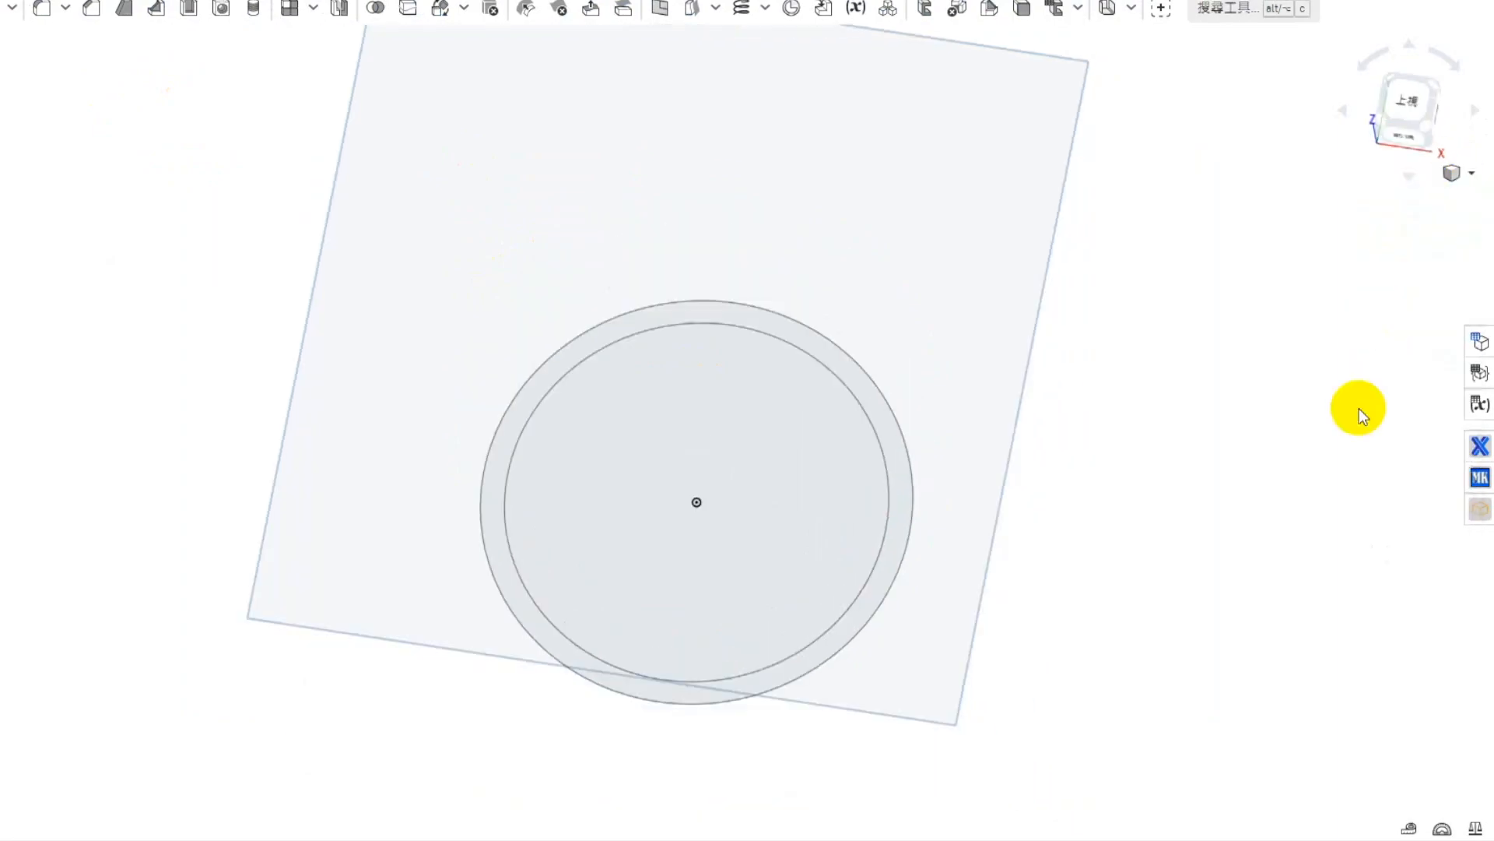
right_click(100, 187)
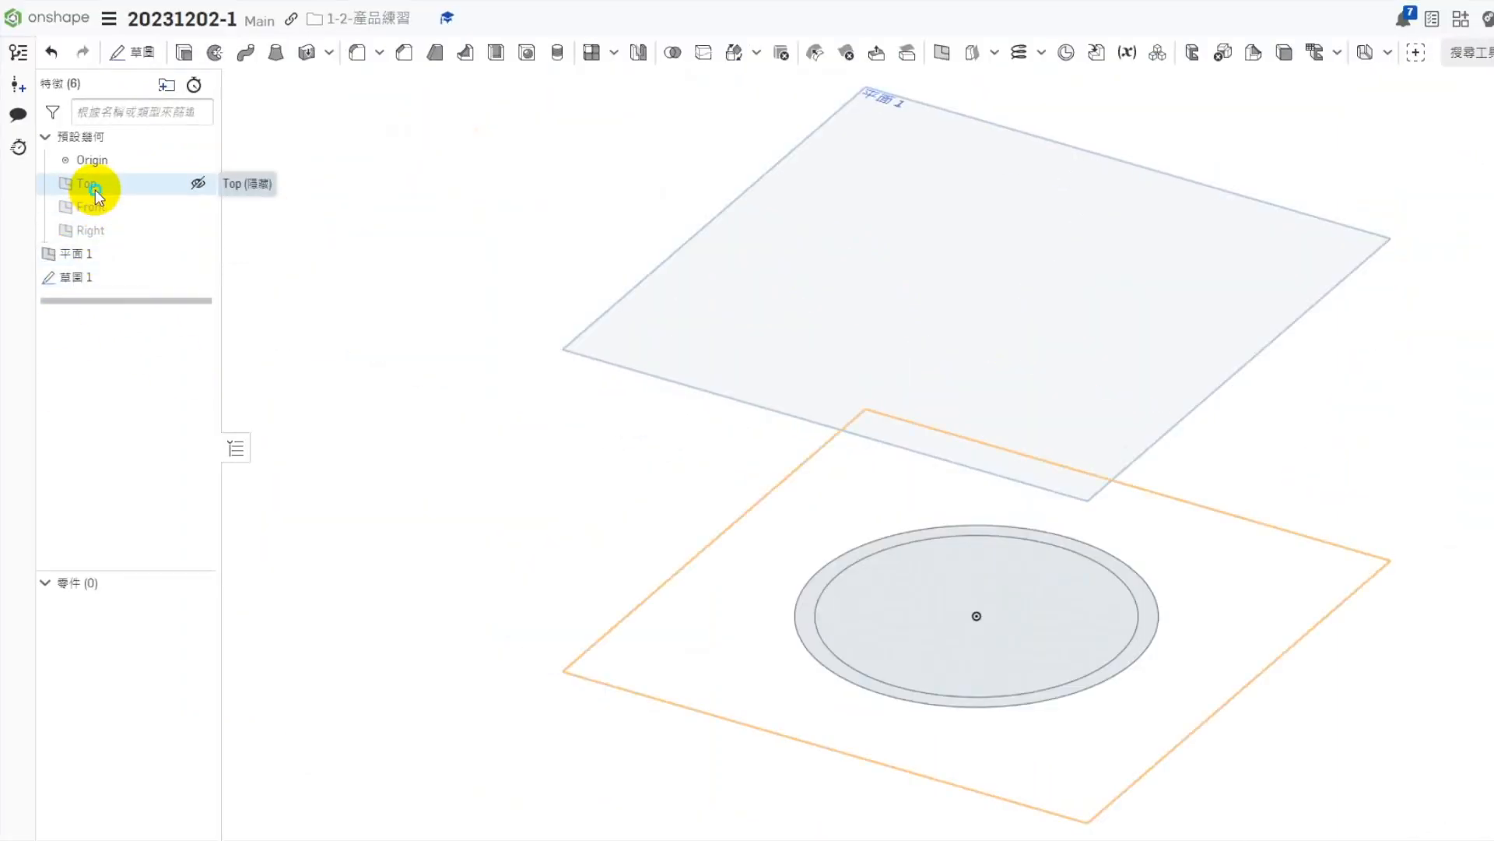
click(134, 255)
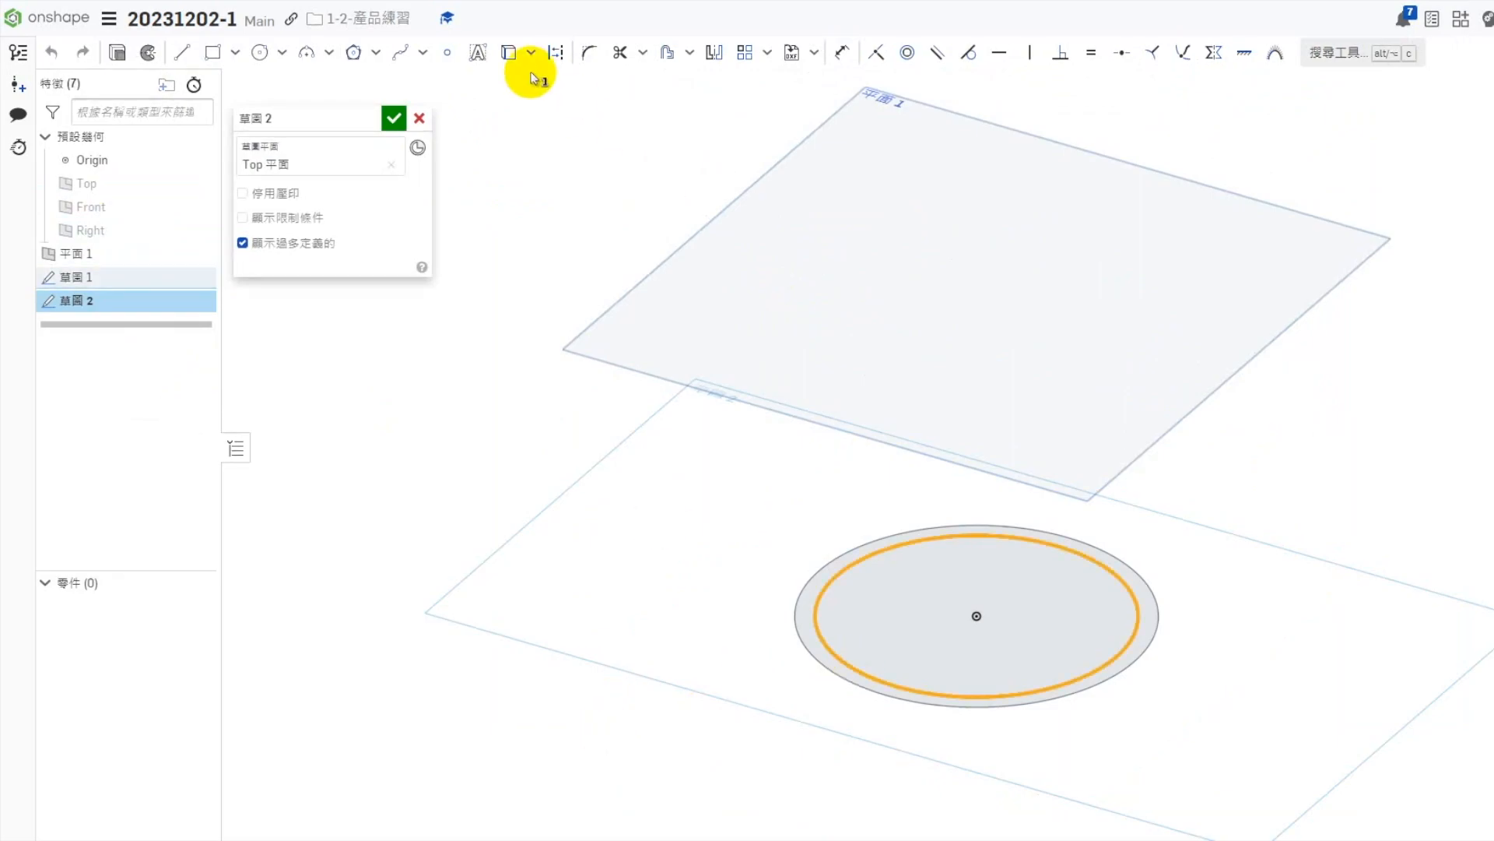
click(394, 120)
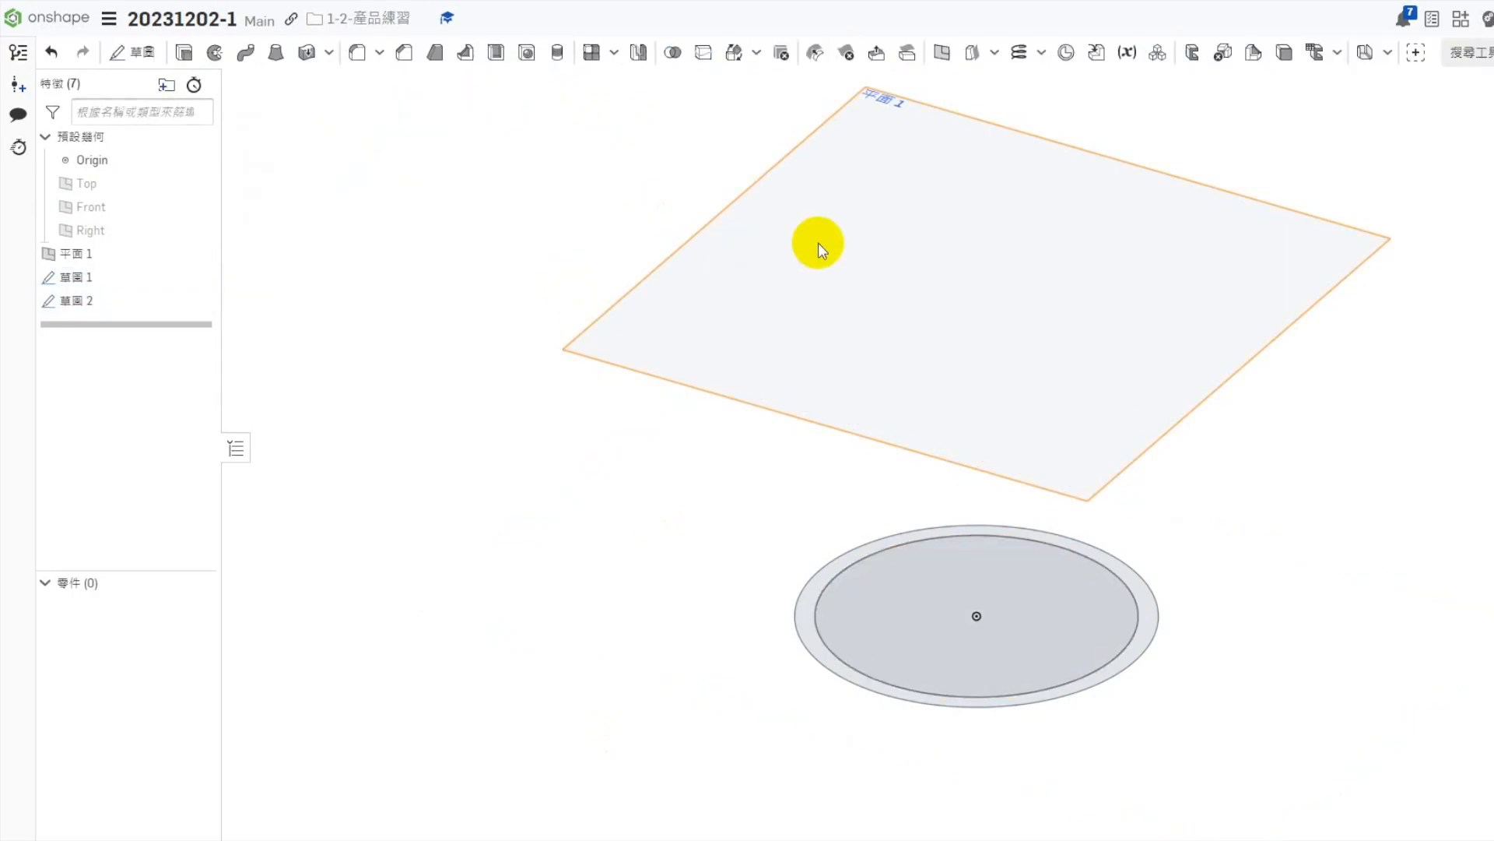
Create a sketch on the offset plane 平面 1 containing the projected outer circle
right_click(819, 245)
click(884, 322)
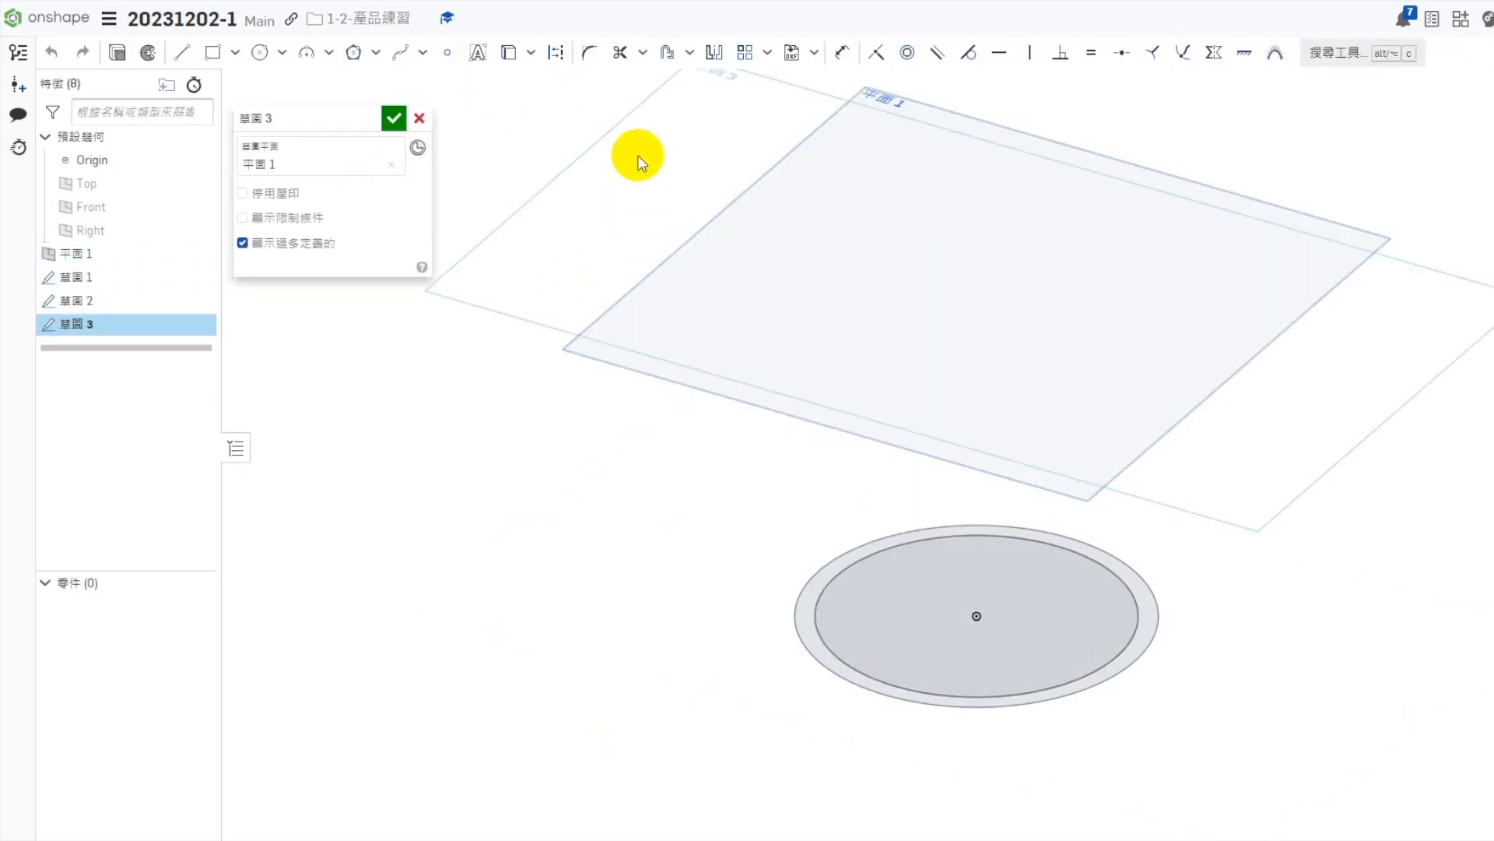
click(508, 52)
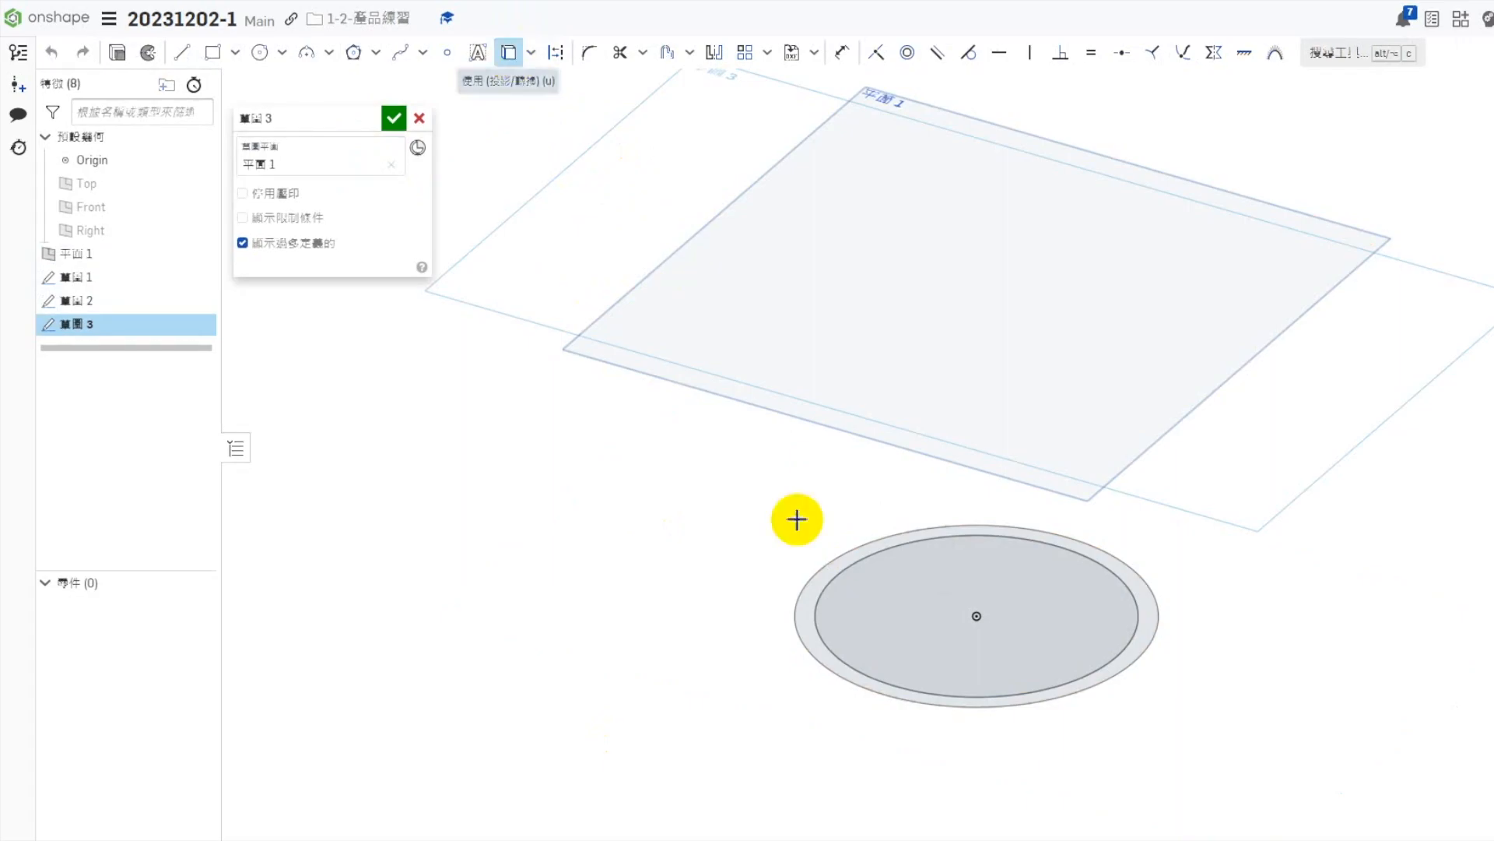
click(813, 574)
click(394, 118)
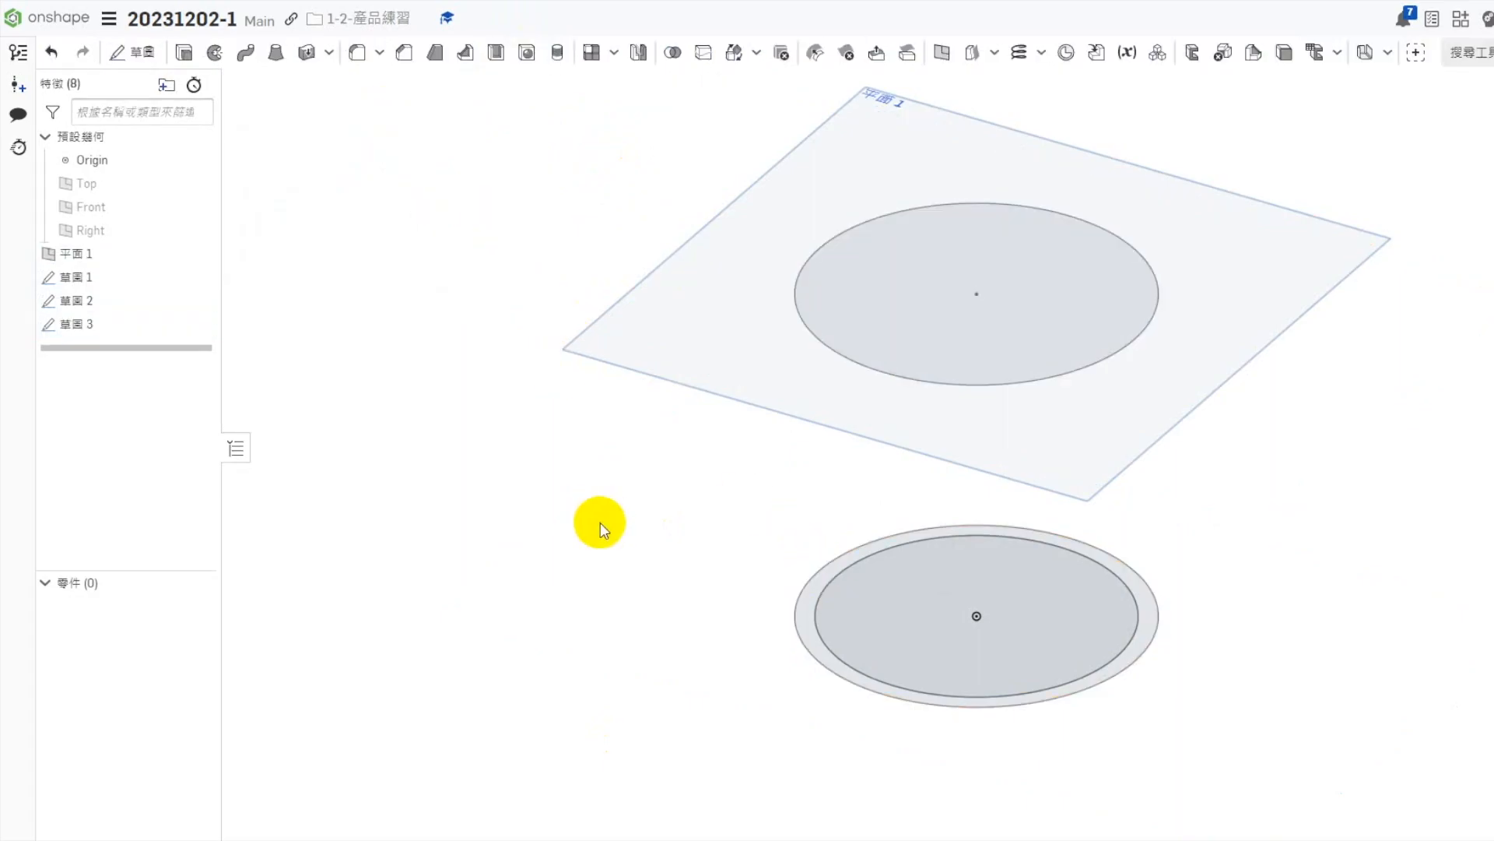
Hide the first sketch and loft a new solid from the Top plane circle to the offset plane circle
click(198, 278)
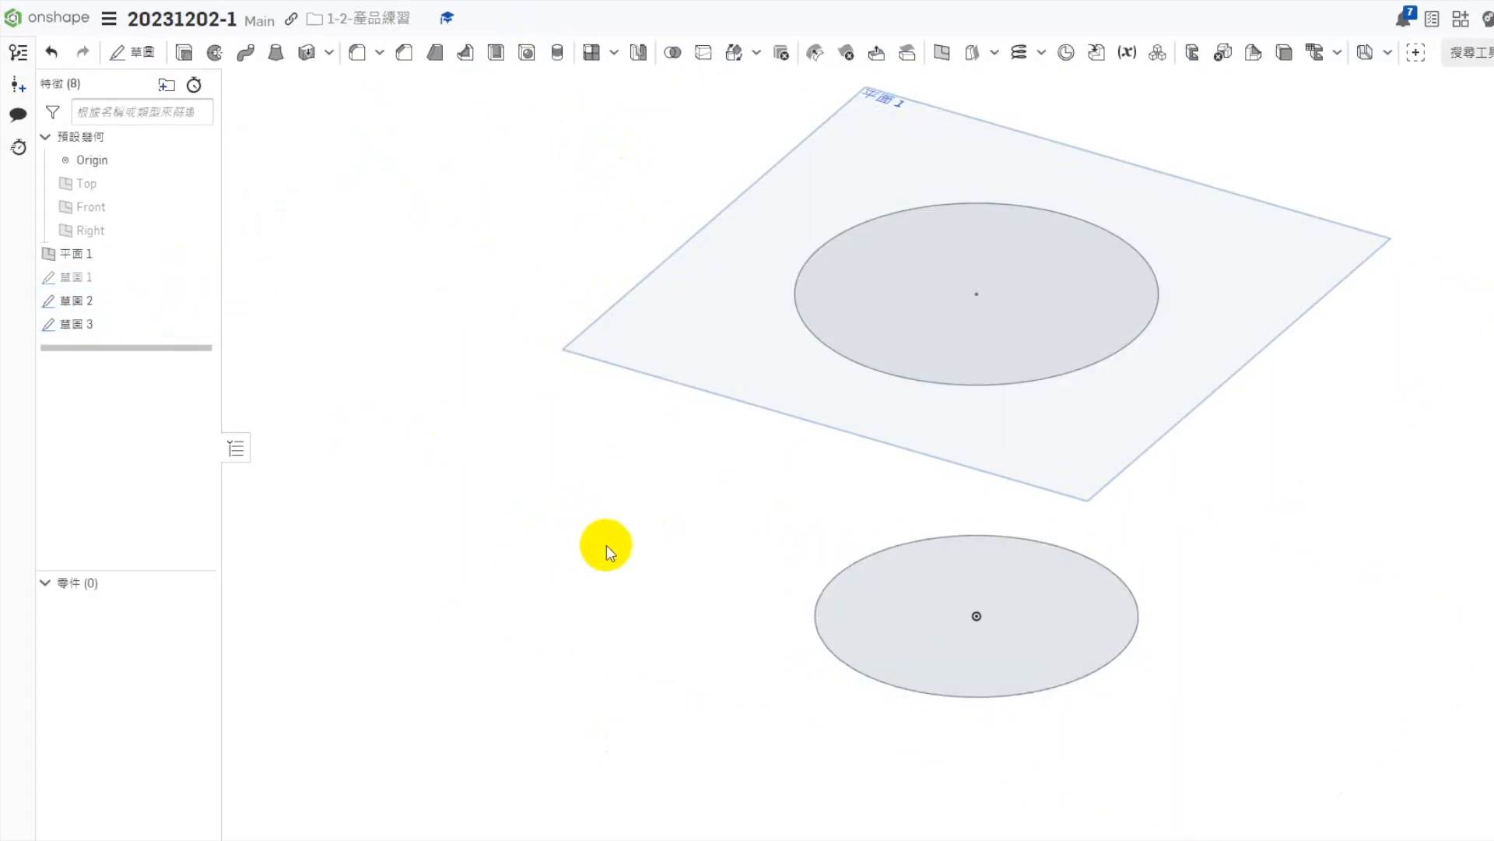
click(277, 54)
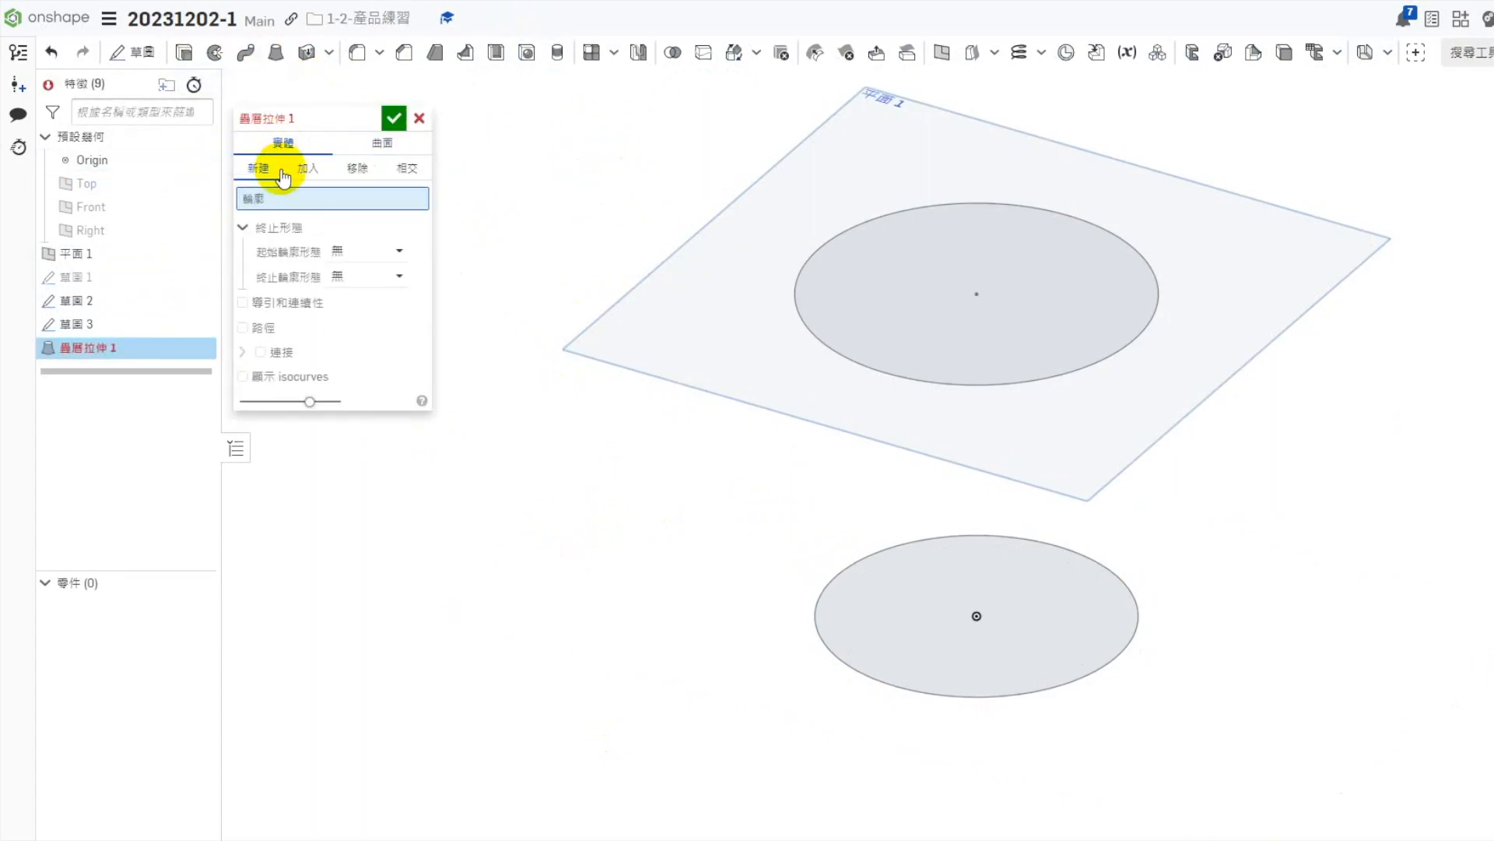
click(824, 648)
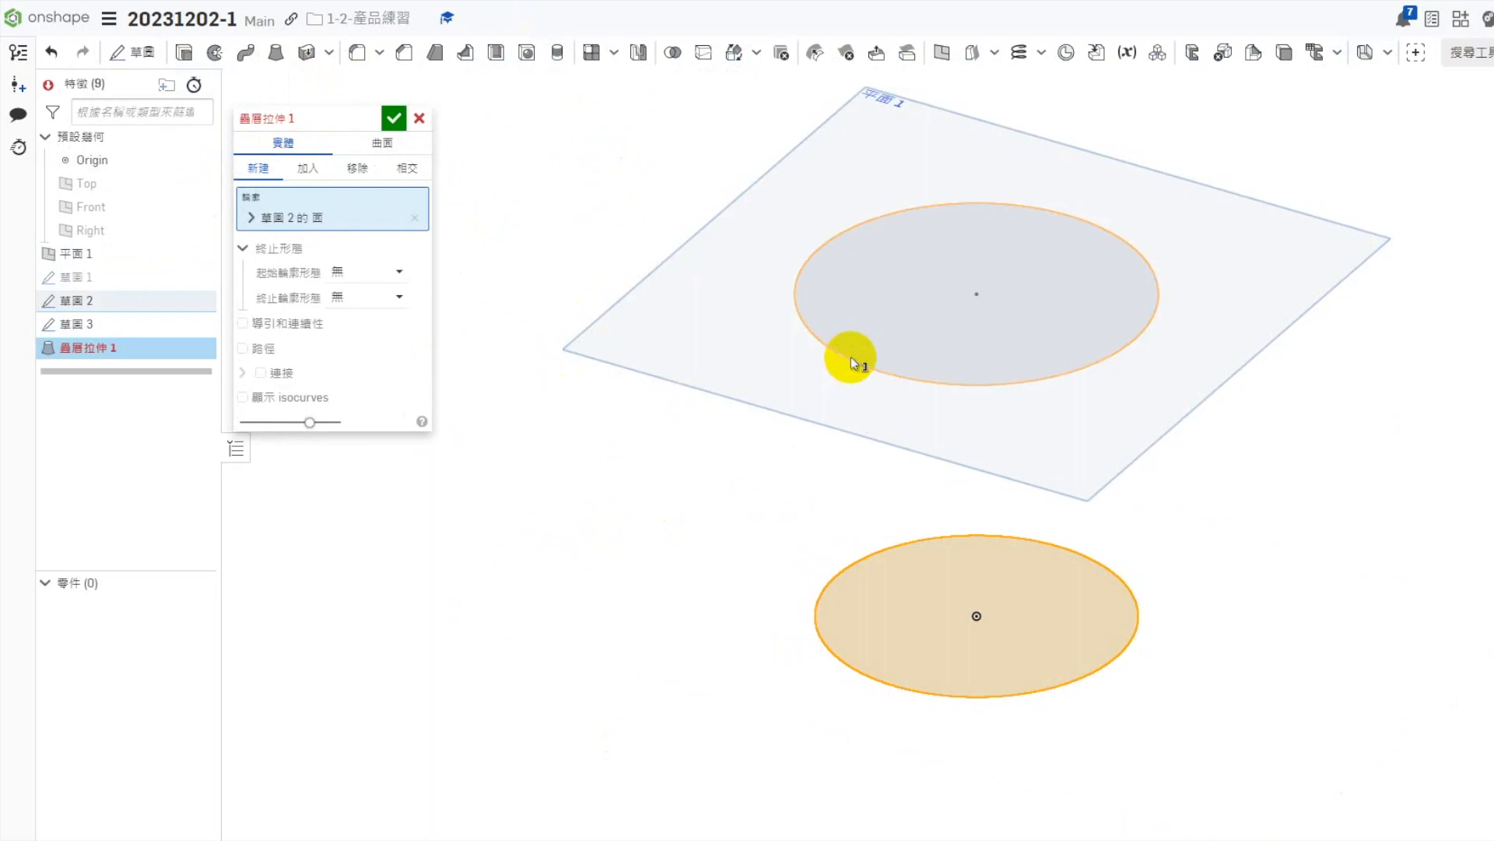
click(851, 362)
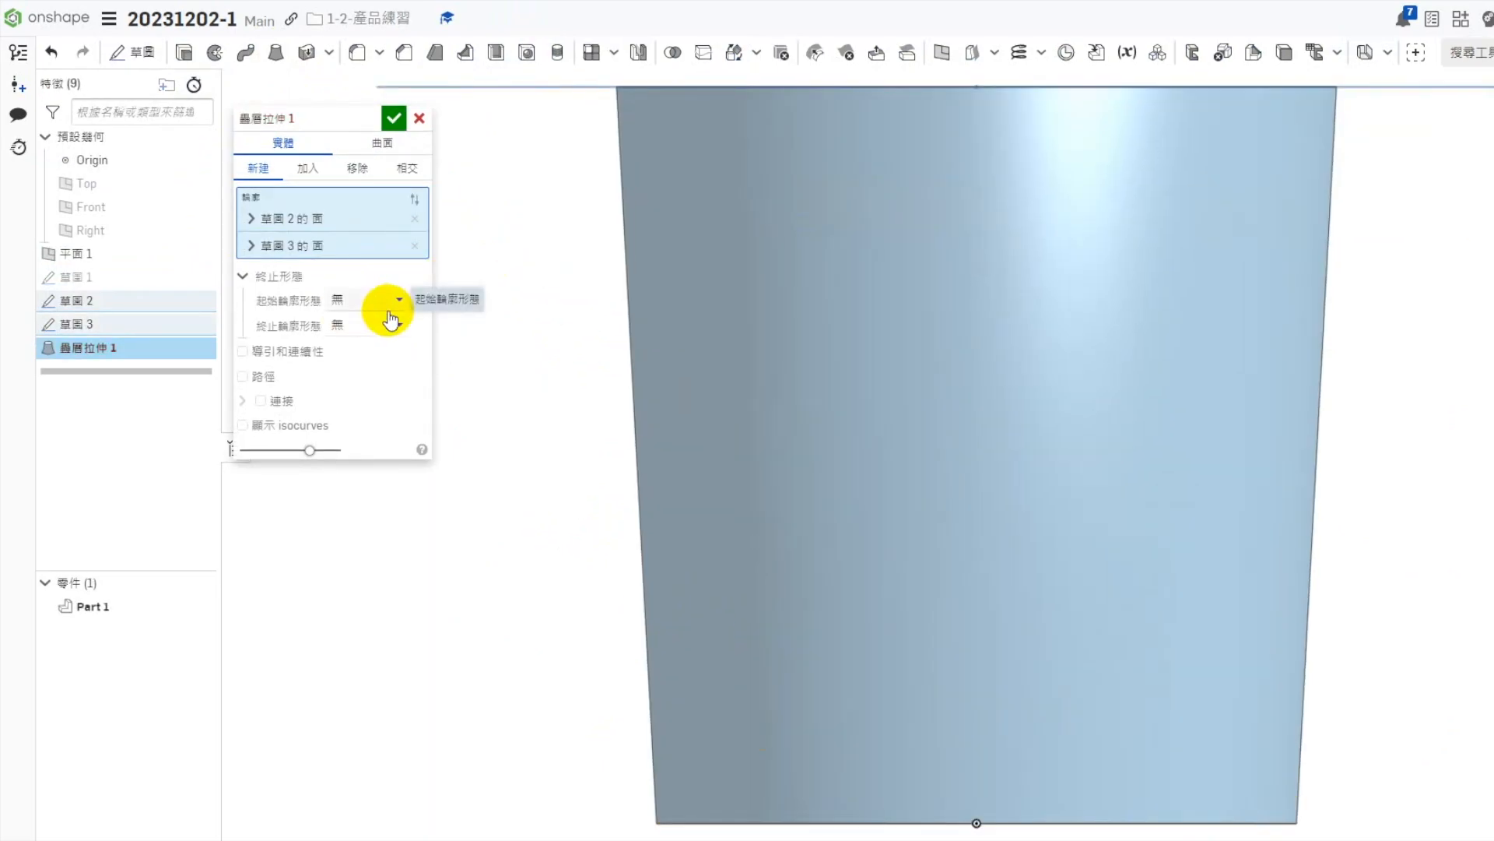
Set both the start and end profile conditions of the loft to normal to profile (垂直於輪廓)
click(381, 301)
click(365, 351)
scroll(698, 478, down, 3)
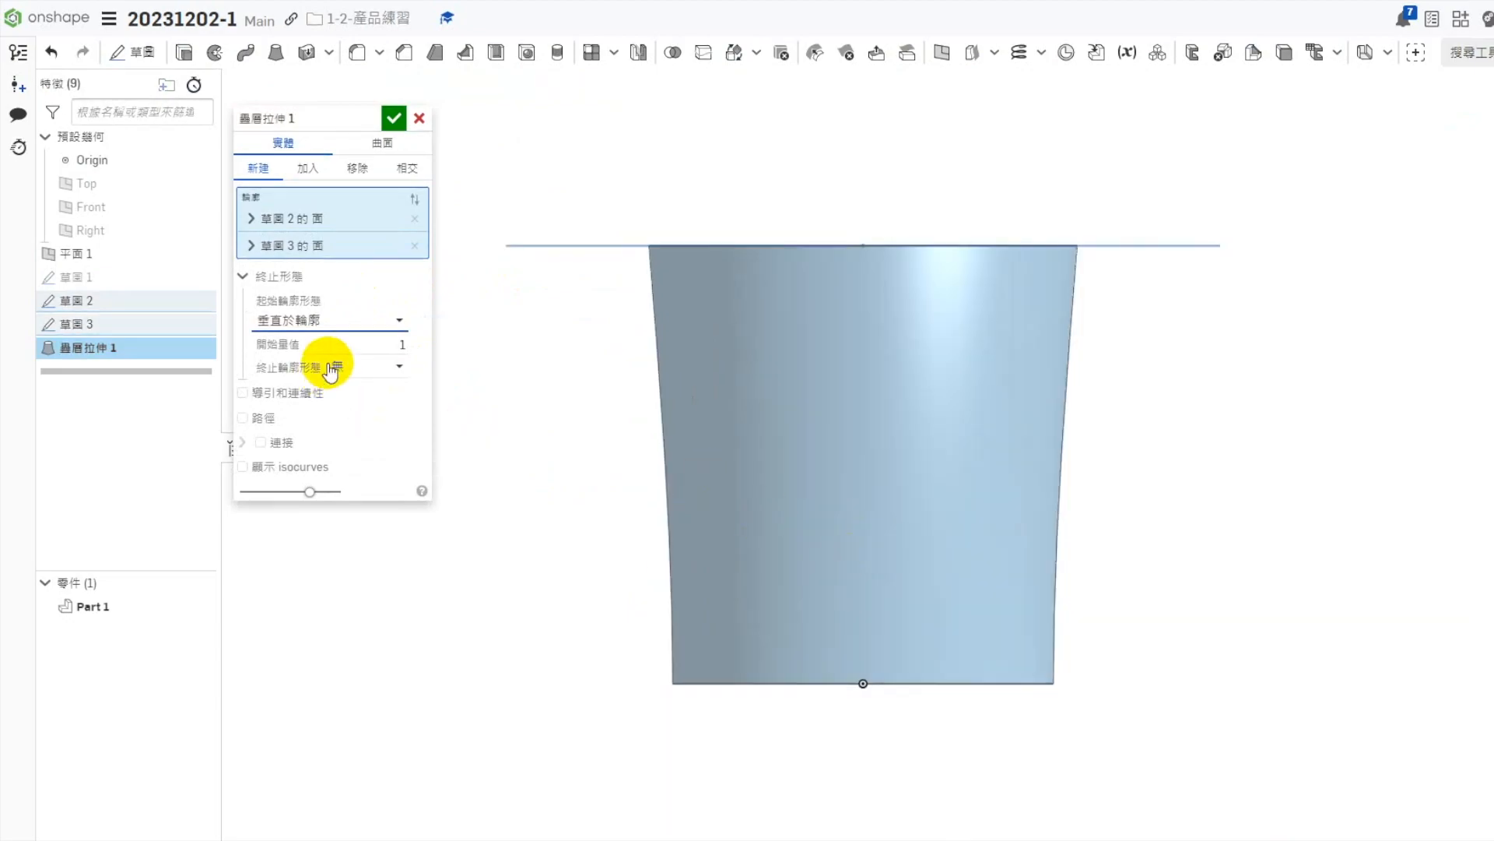
click(355, 374)
click(343, 321)
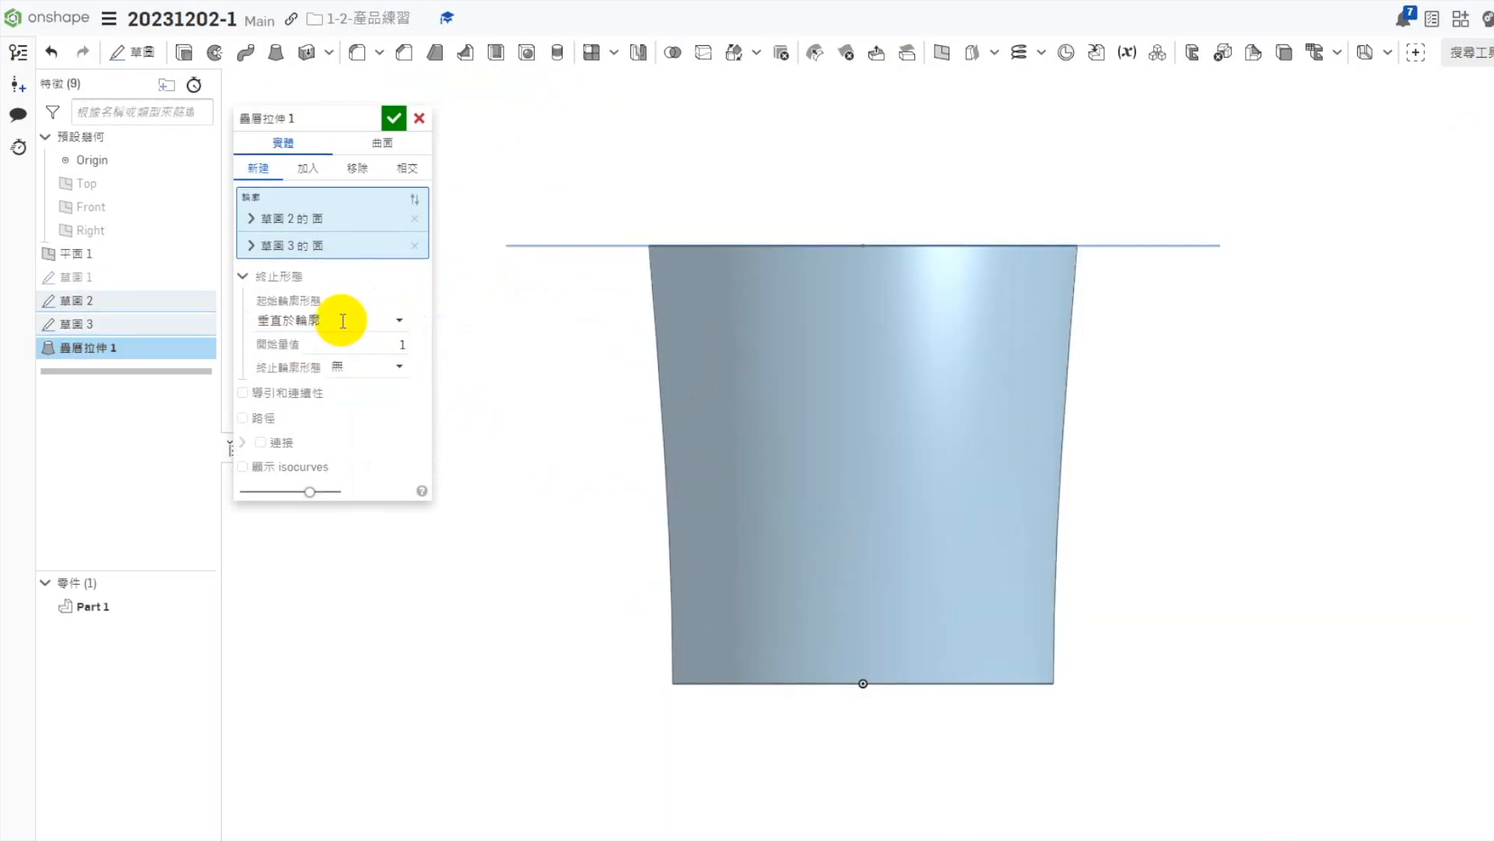
click(342, 320)
click(280, 283)
click(240, 277)
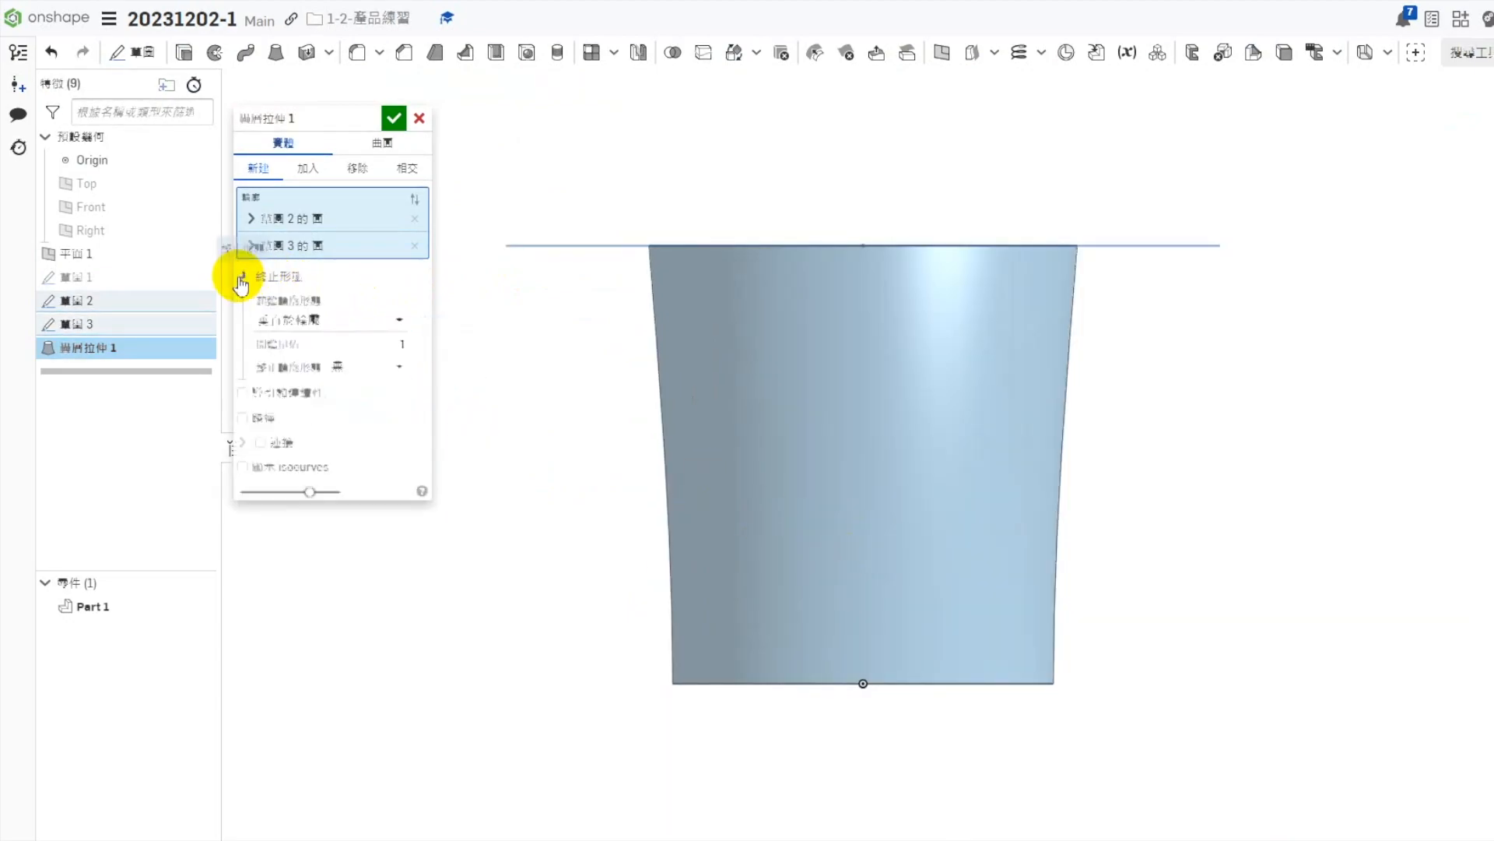
click(363, 373)
click(369, 419)
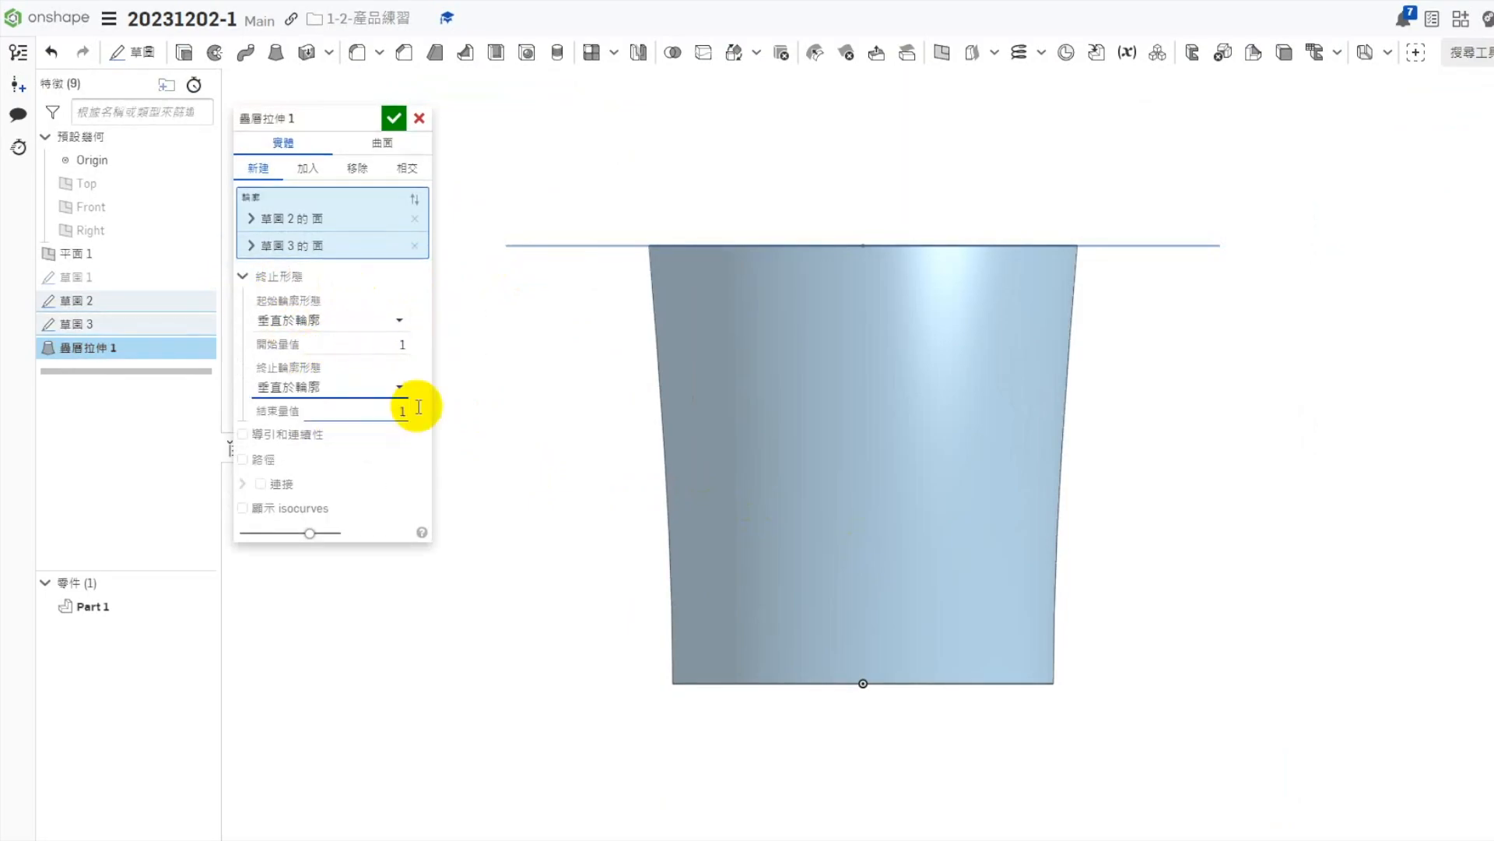
Try a start magnitude of 2 for the loft and set it back to 1
click(397, 343)
text(2)
key(Return)
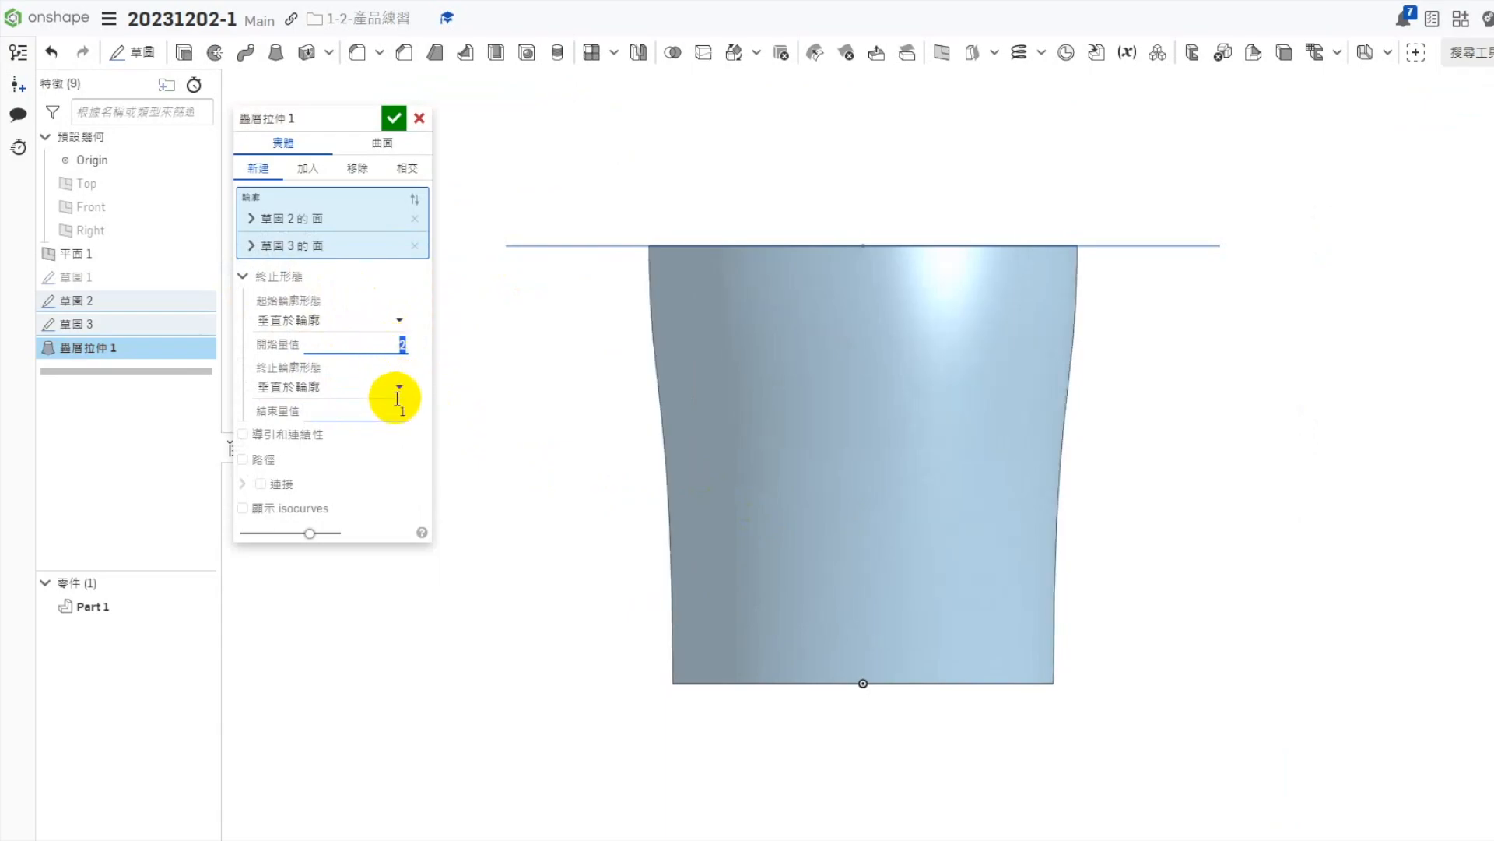
text(1)
key(Return)
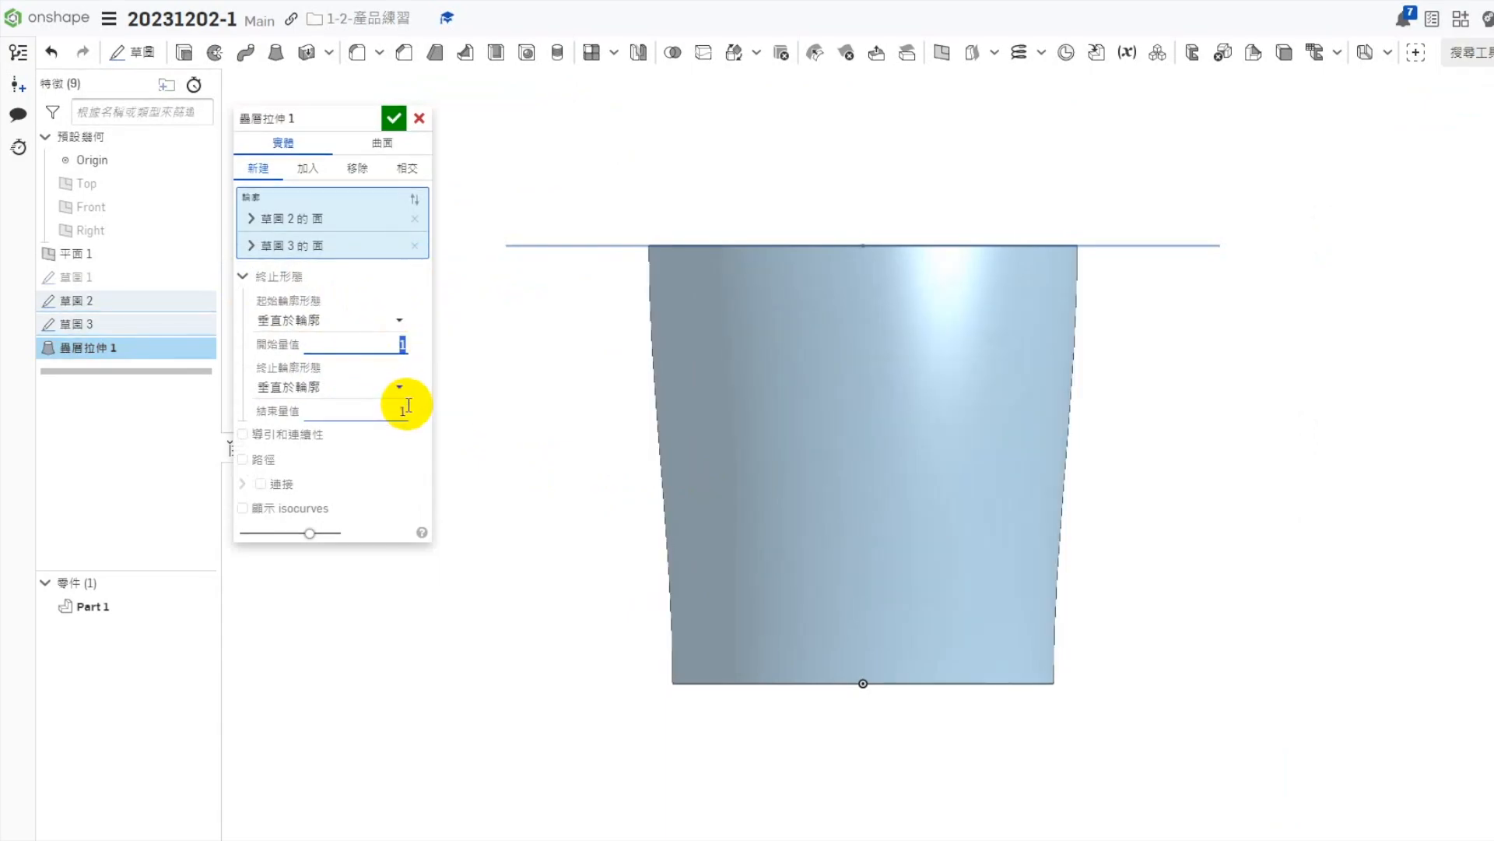
Set the loft's end magnitude to 2 and its start magnitude to 1.7, and accept the loft
click(404, 411)
text(2)
key(Return)
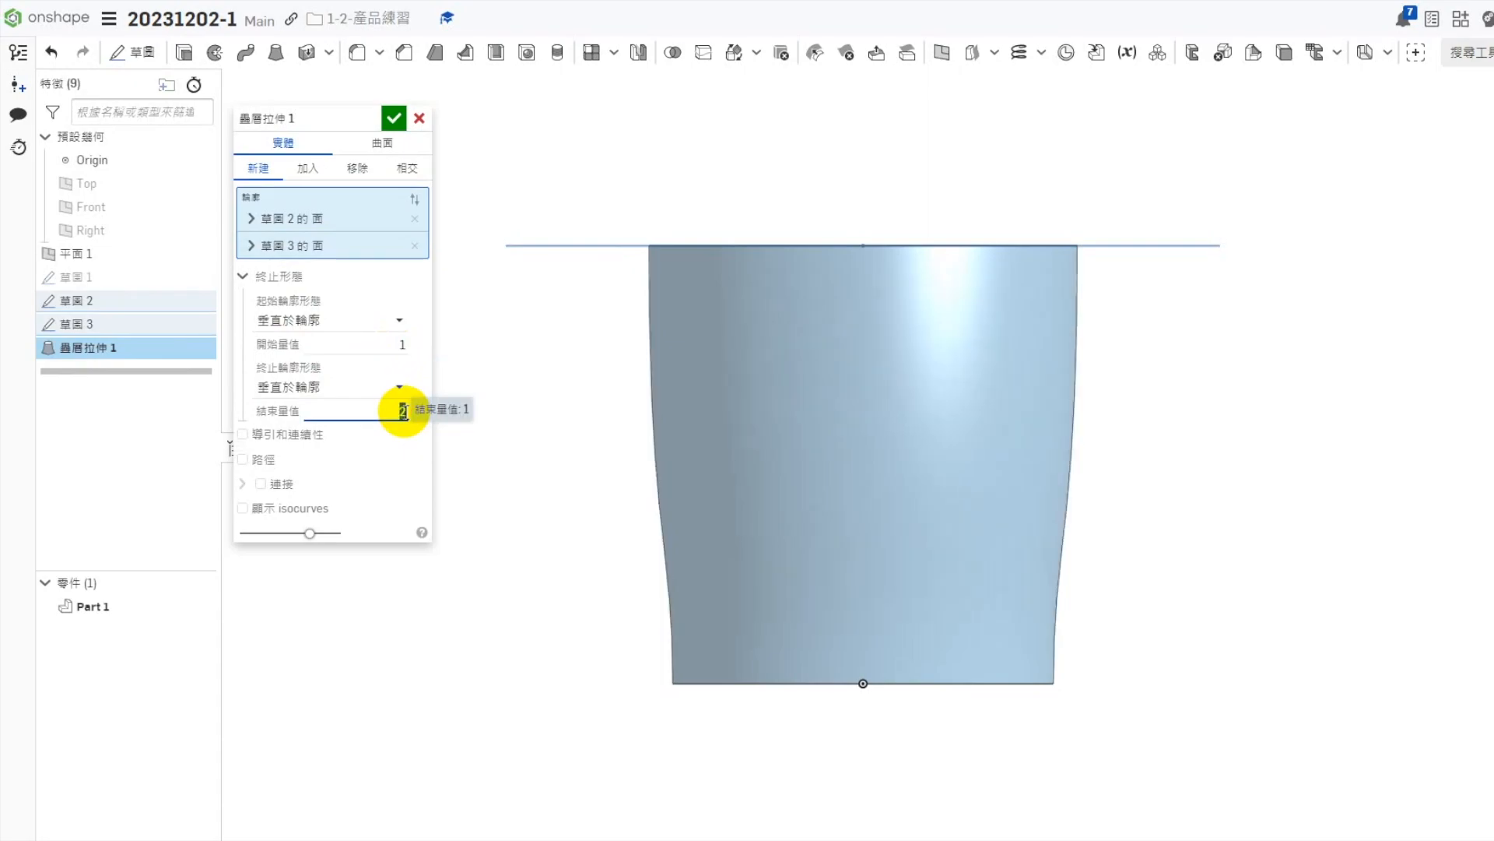
click(399, 343)
key(Return)
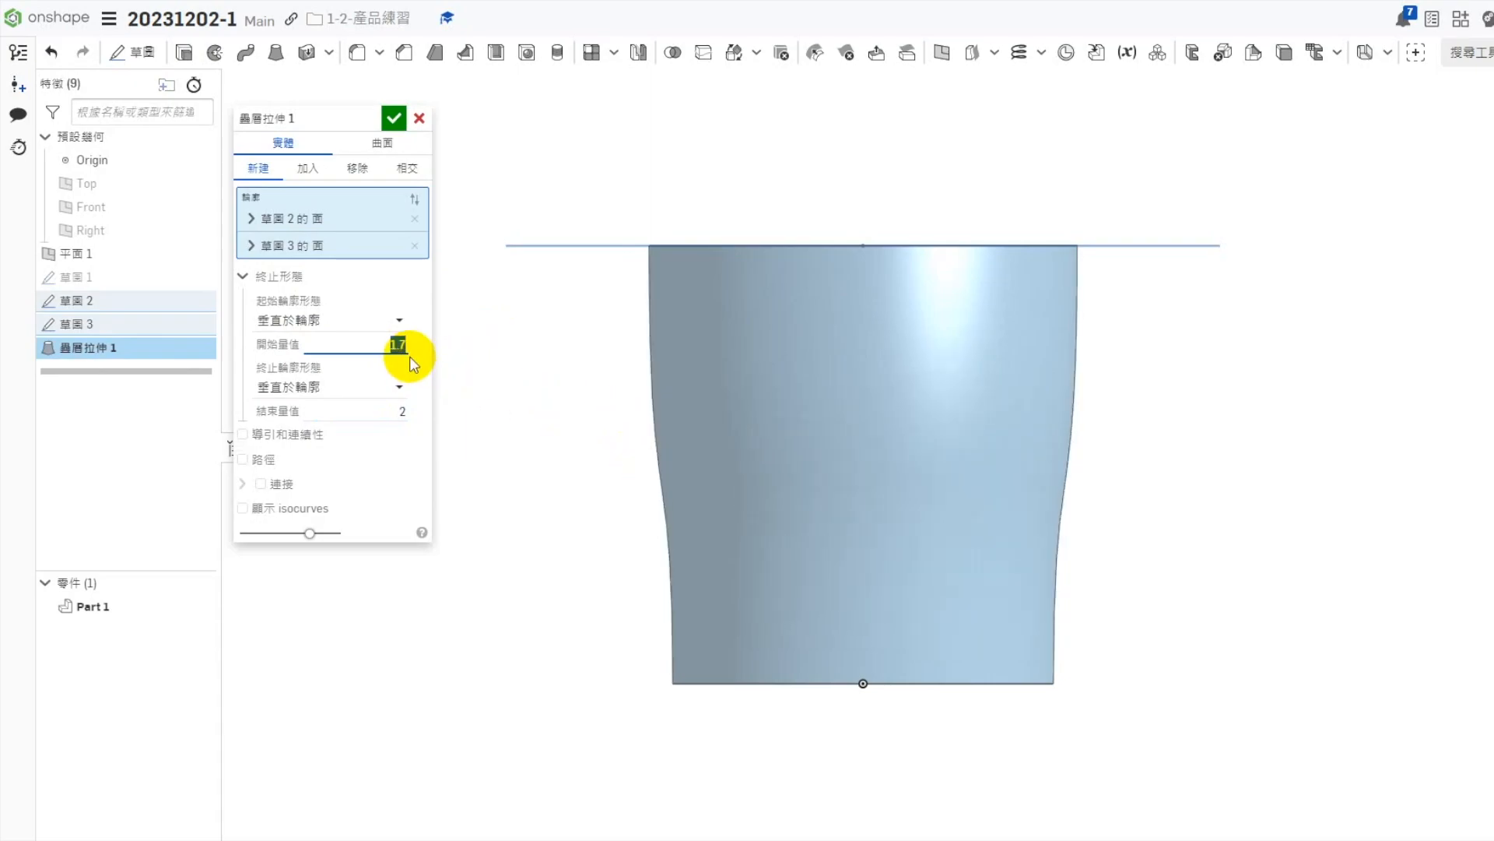
click(394, 118)
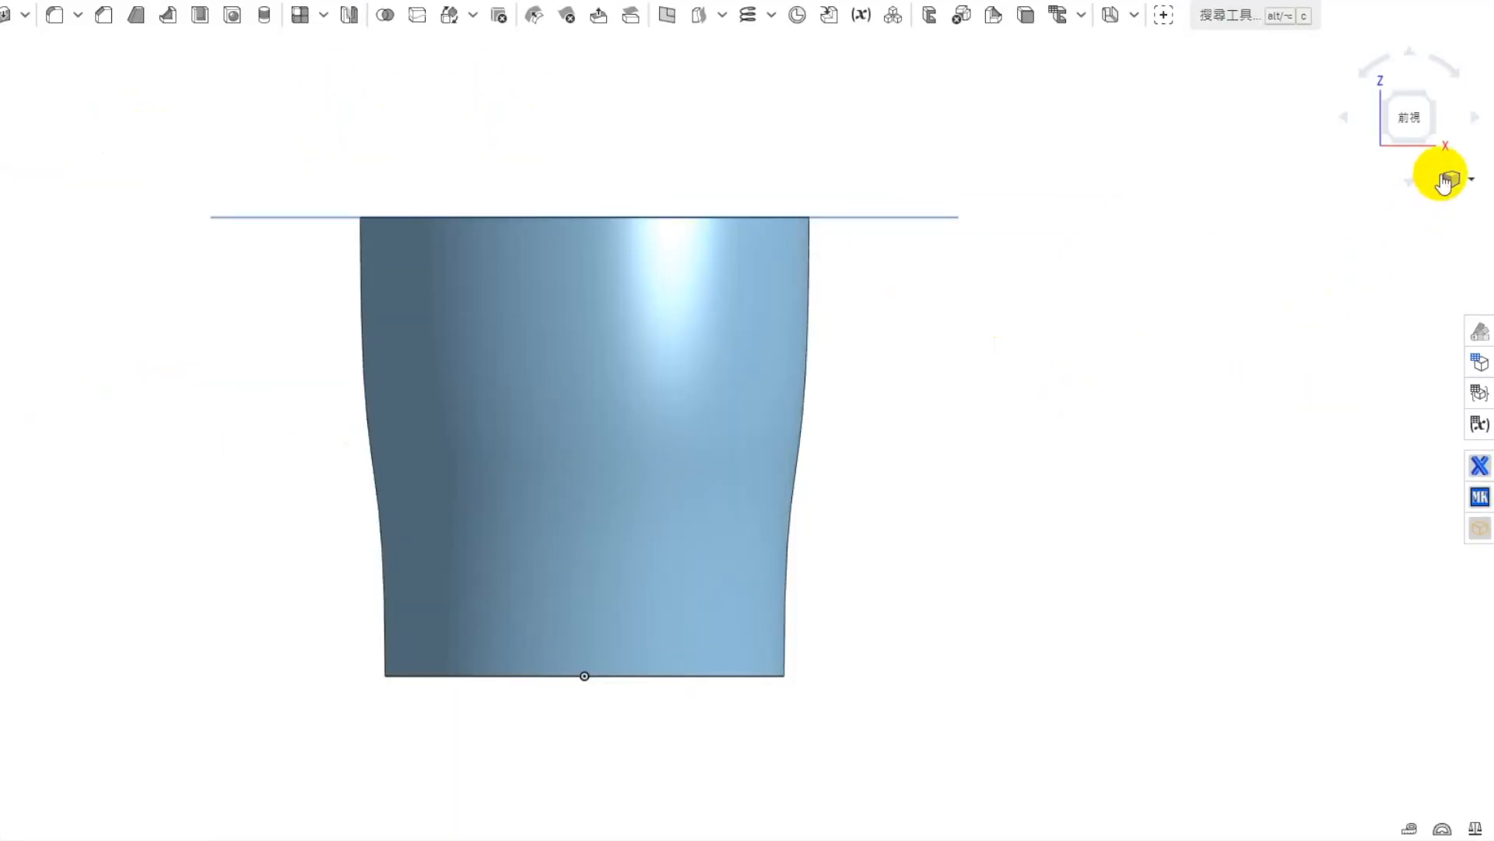
Fillet the circular bottom edge of the lofted body
click(1446, 180)
click(1421, 241)
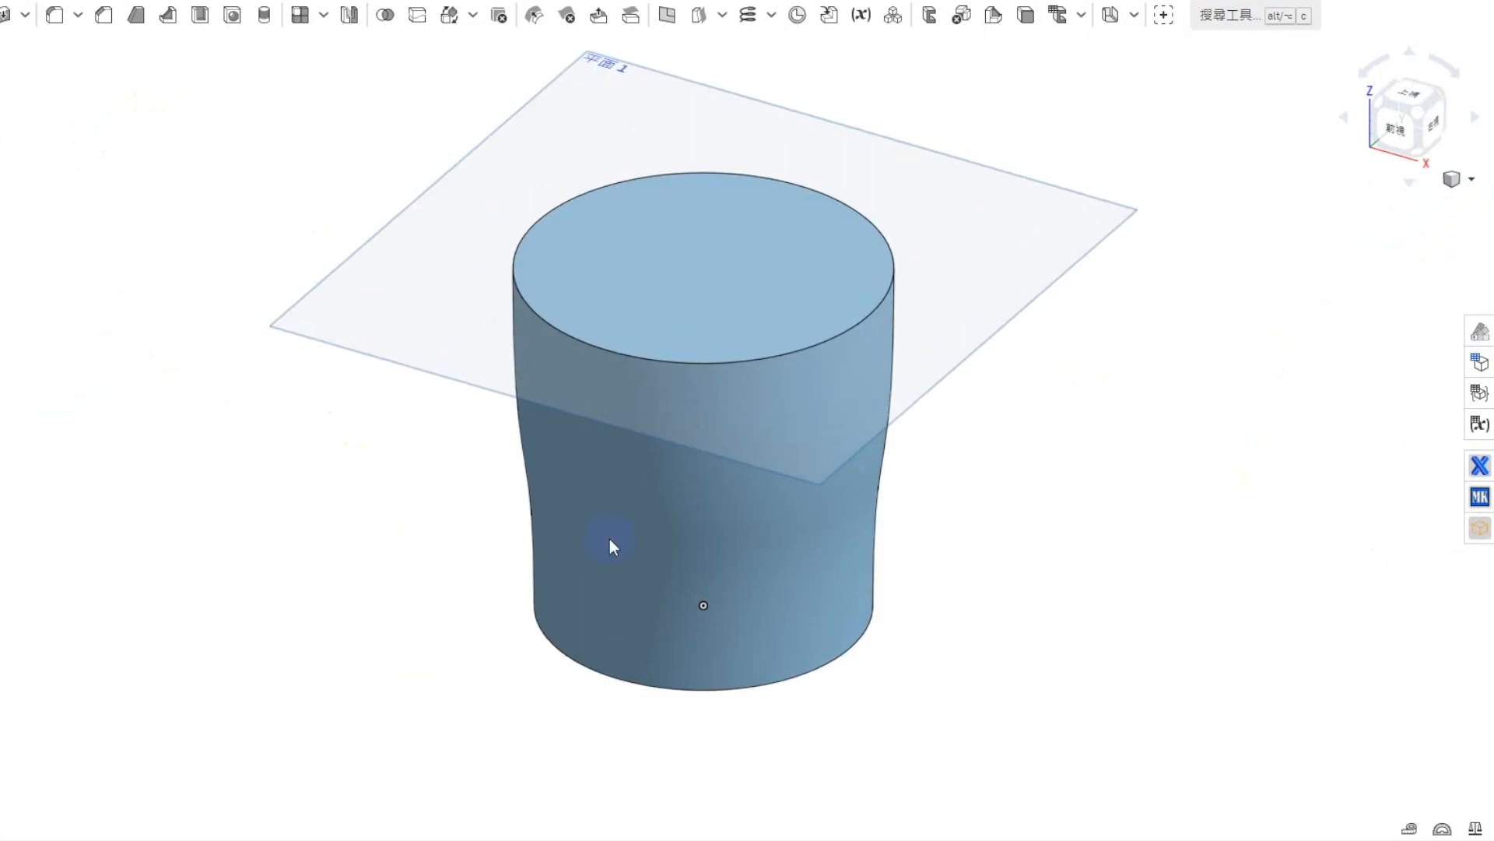
scroll(389, 558, down, 2)
scroll(778, 498, up, 1)
click(54, 14)
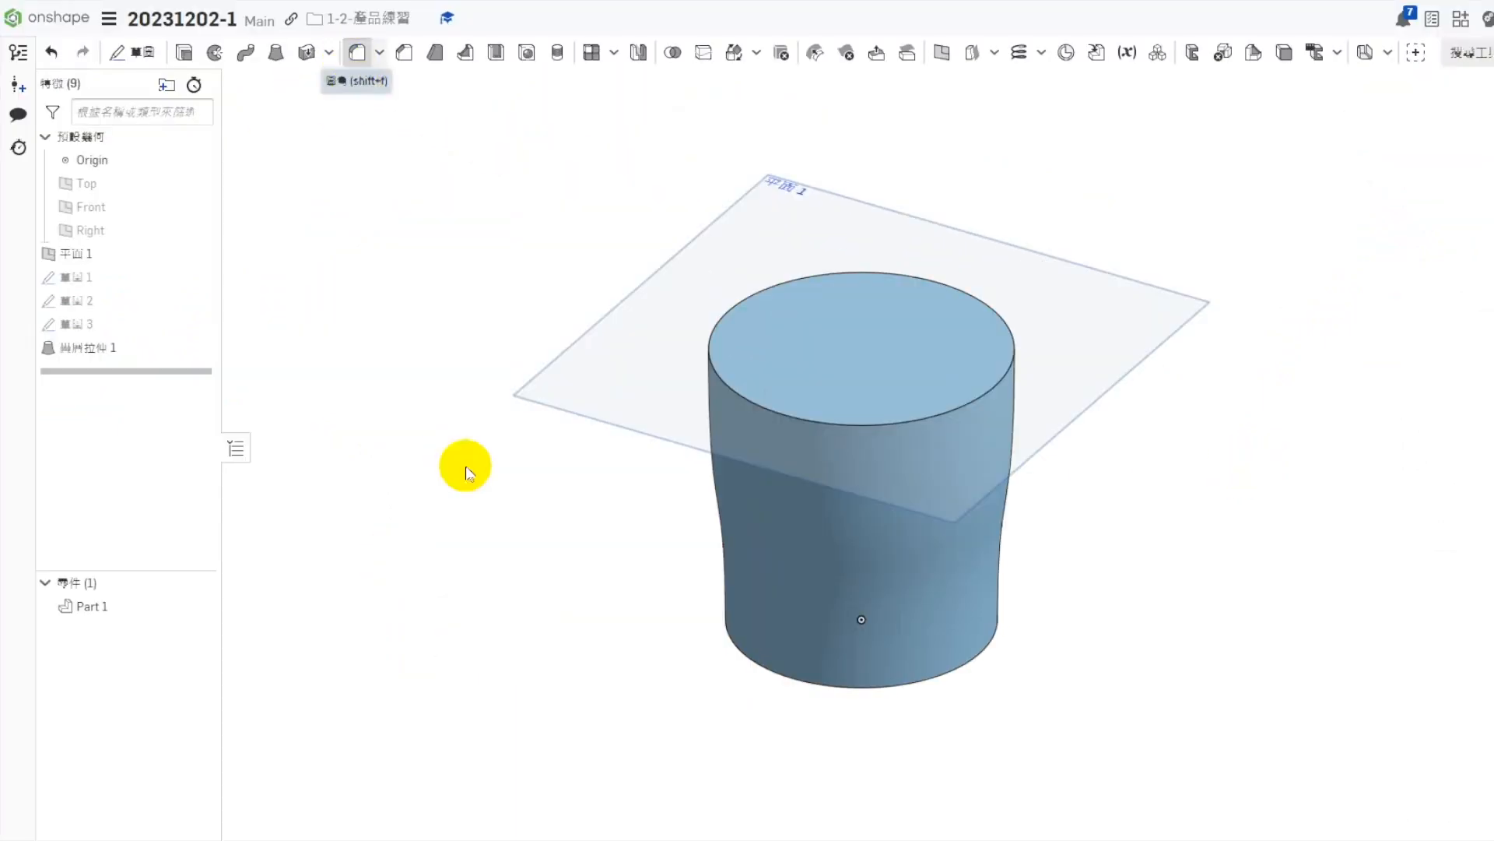
click(726, 652)
click(374, 293)
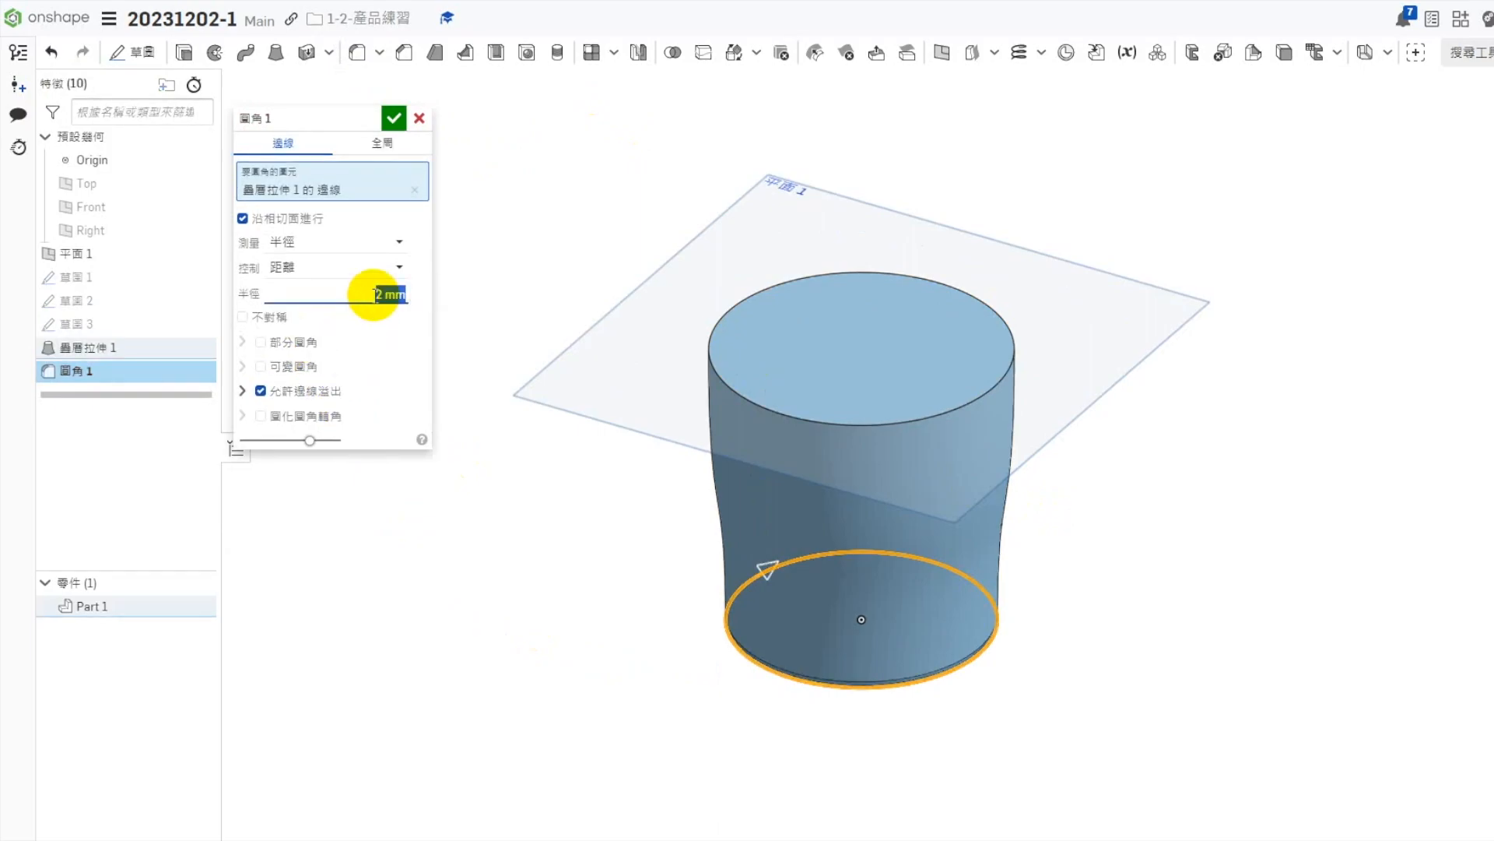
click(394, 118)
Hide the offset plane 平面 1 and start a sketch on the Top plane, viewed face-on
right_drag(609, 646, 643, 327)
click(199, 252)
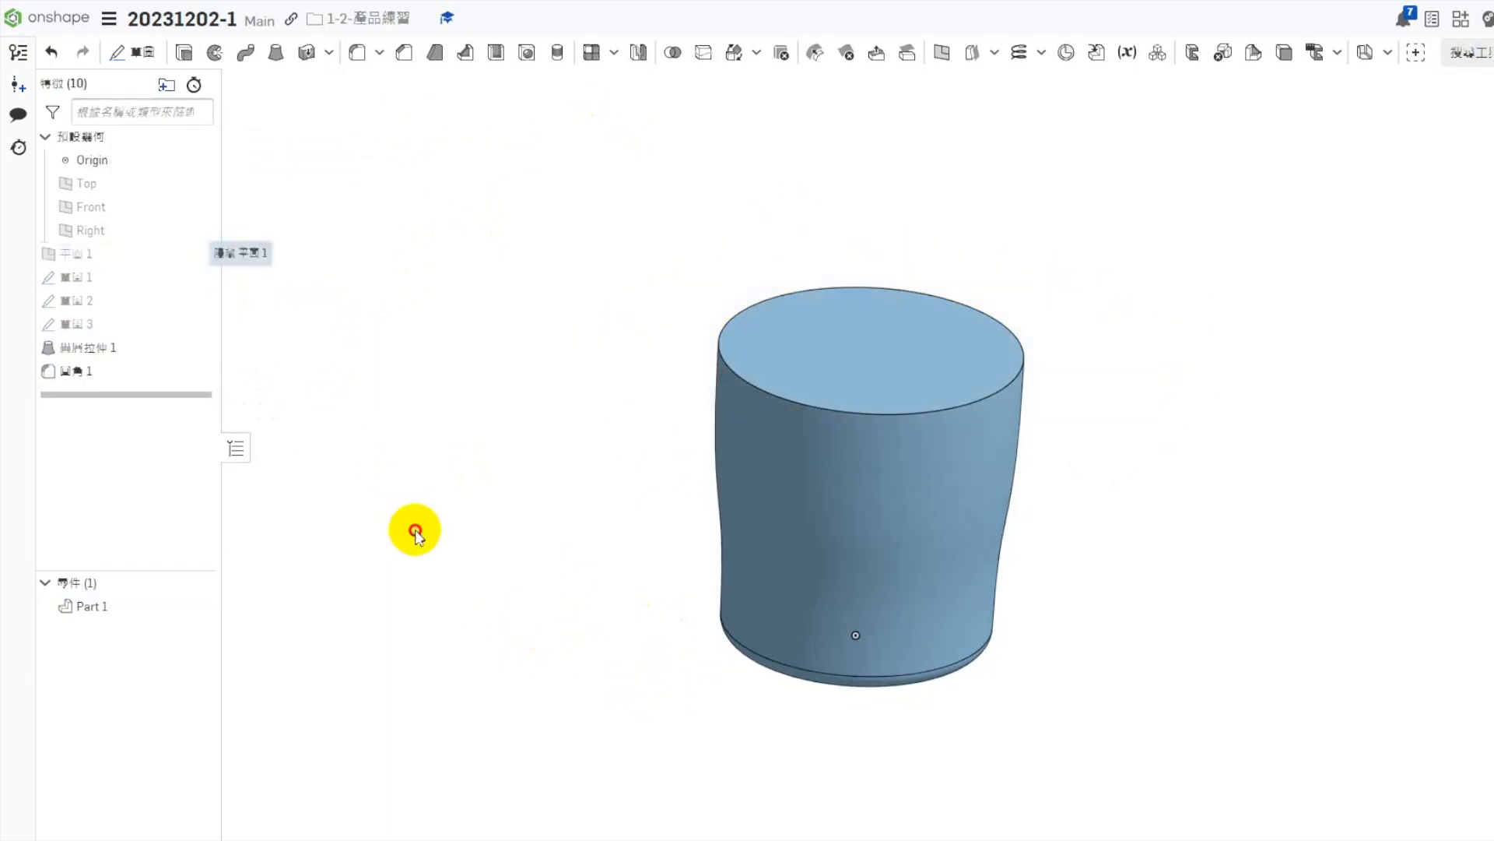
right_click(104, 184)
click(239, 248)
right_drag(672, 711, 671, 640)
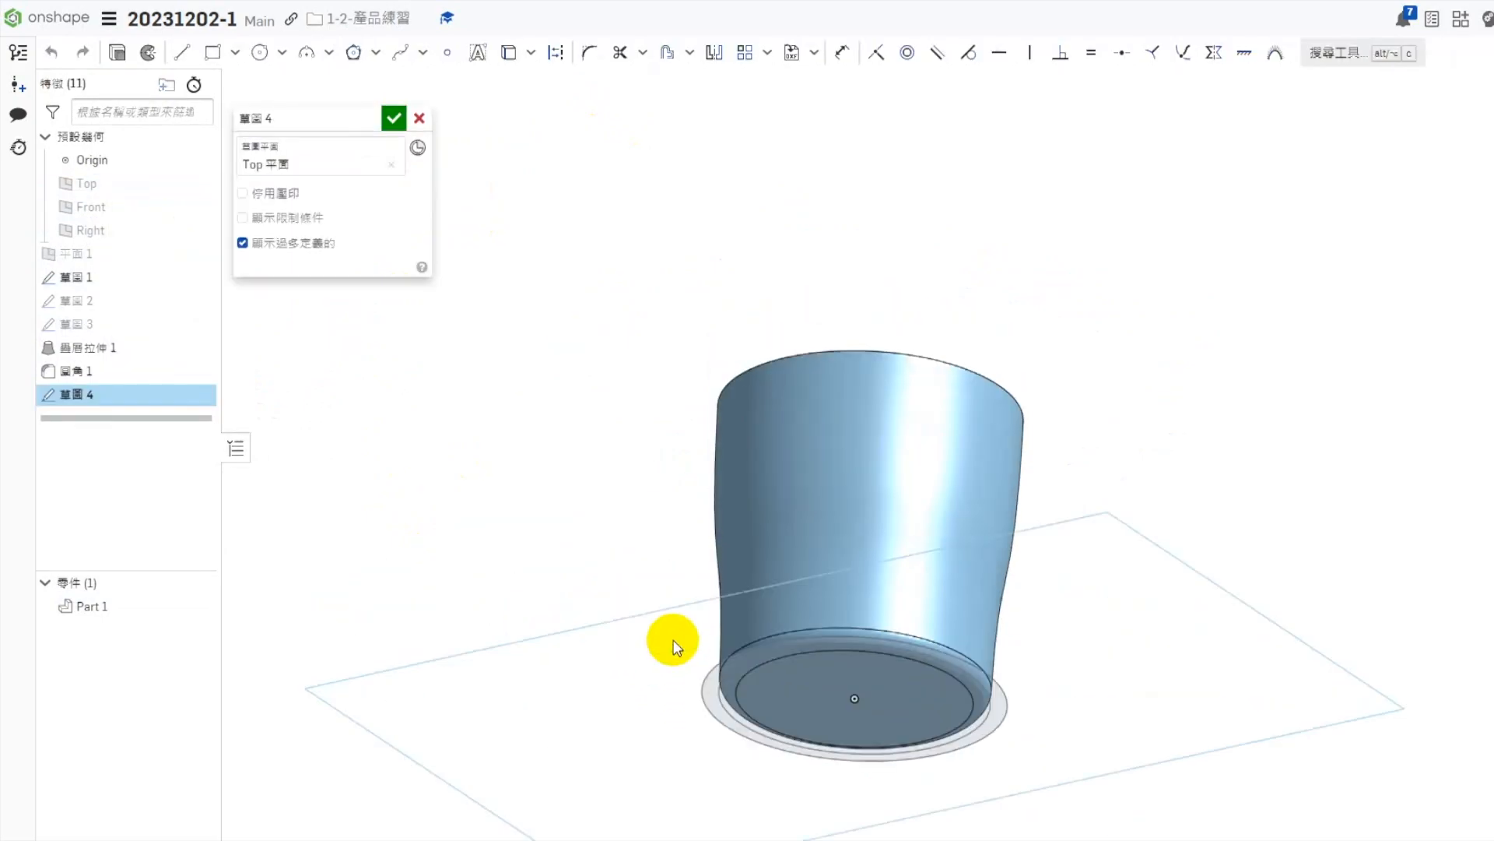
scroll(740, 623, up, 3)
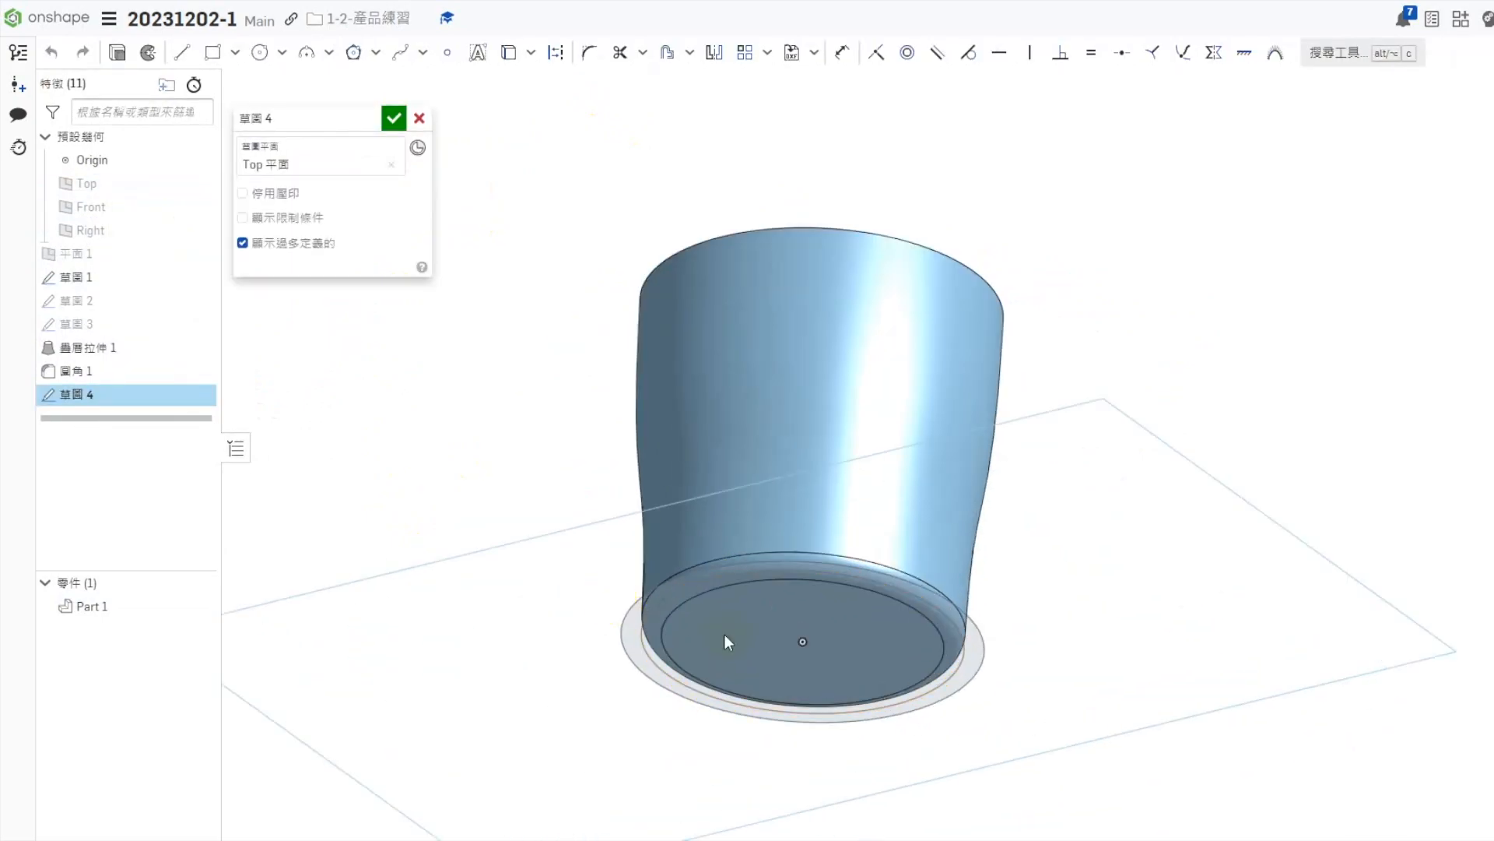
key(n)
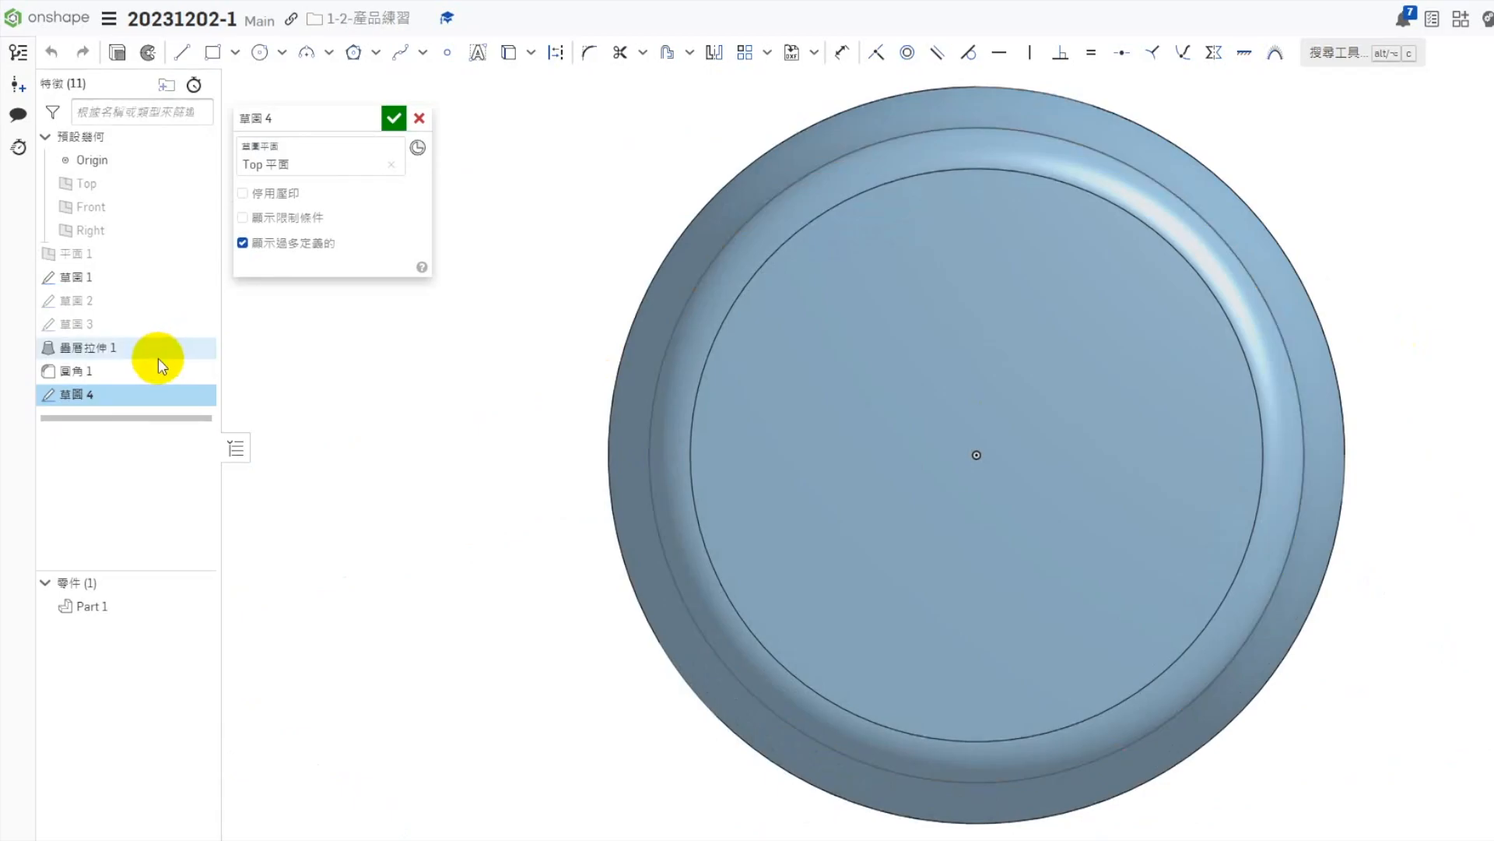
Offset the circular edge of the flat bottom face inward by 15 mm and finish the sketch
click(667, 52)
click(764, 260)
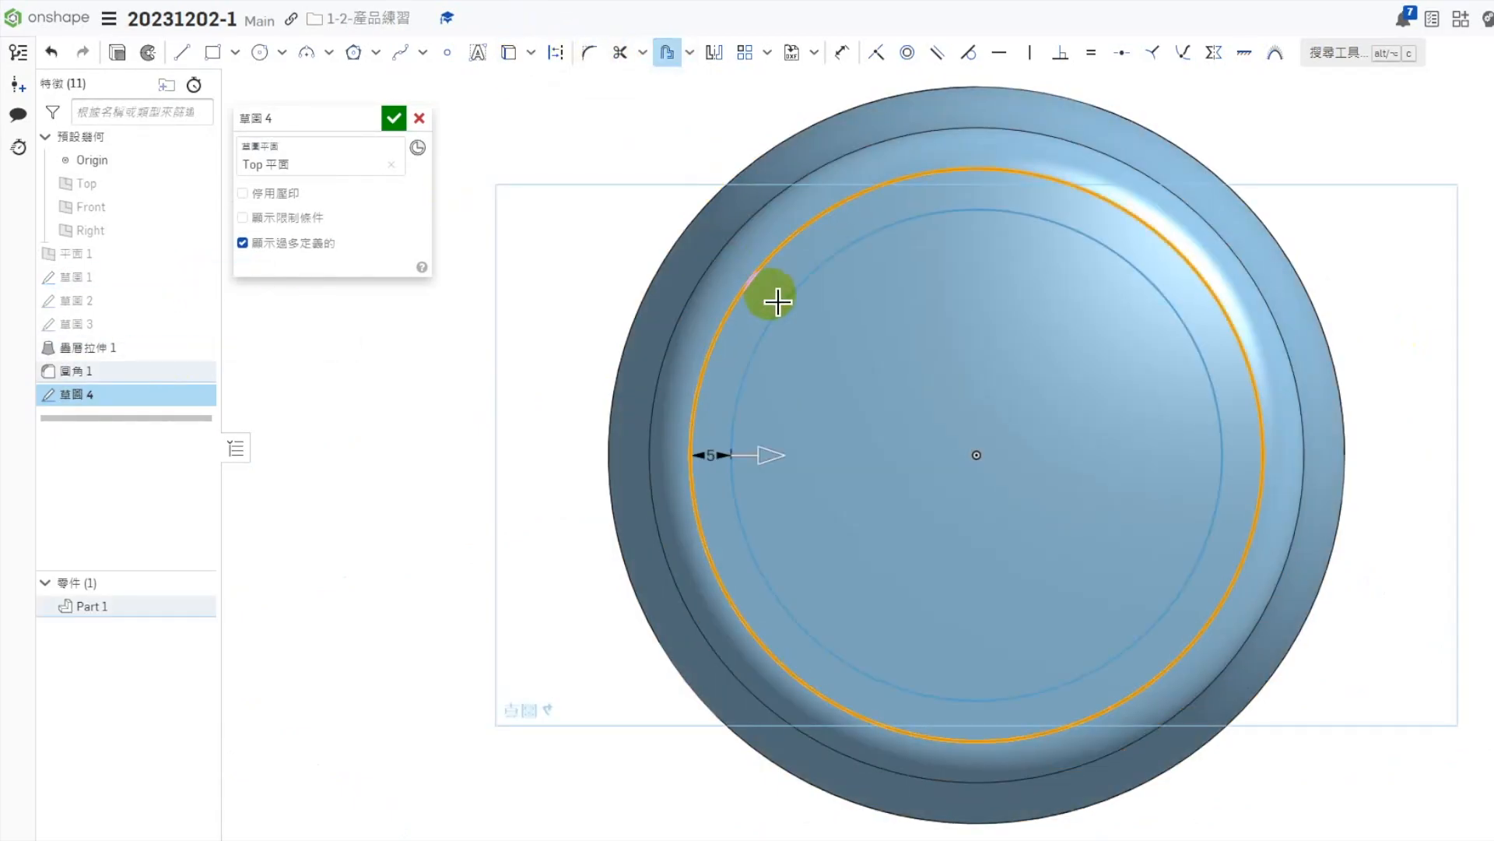
click(792, 456)
click(387, 488)
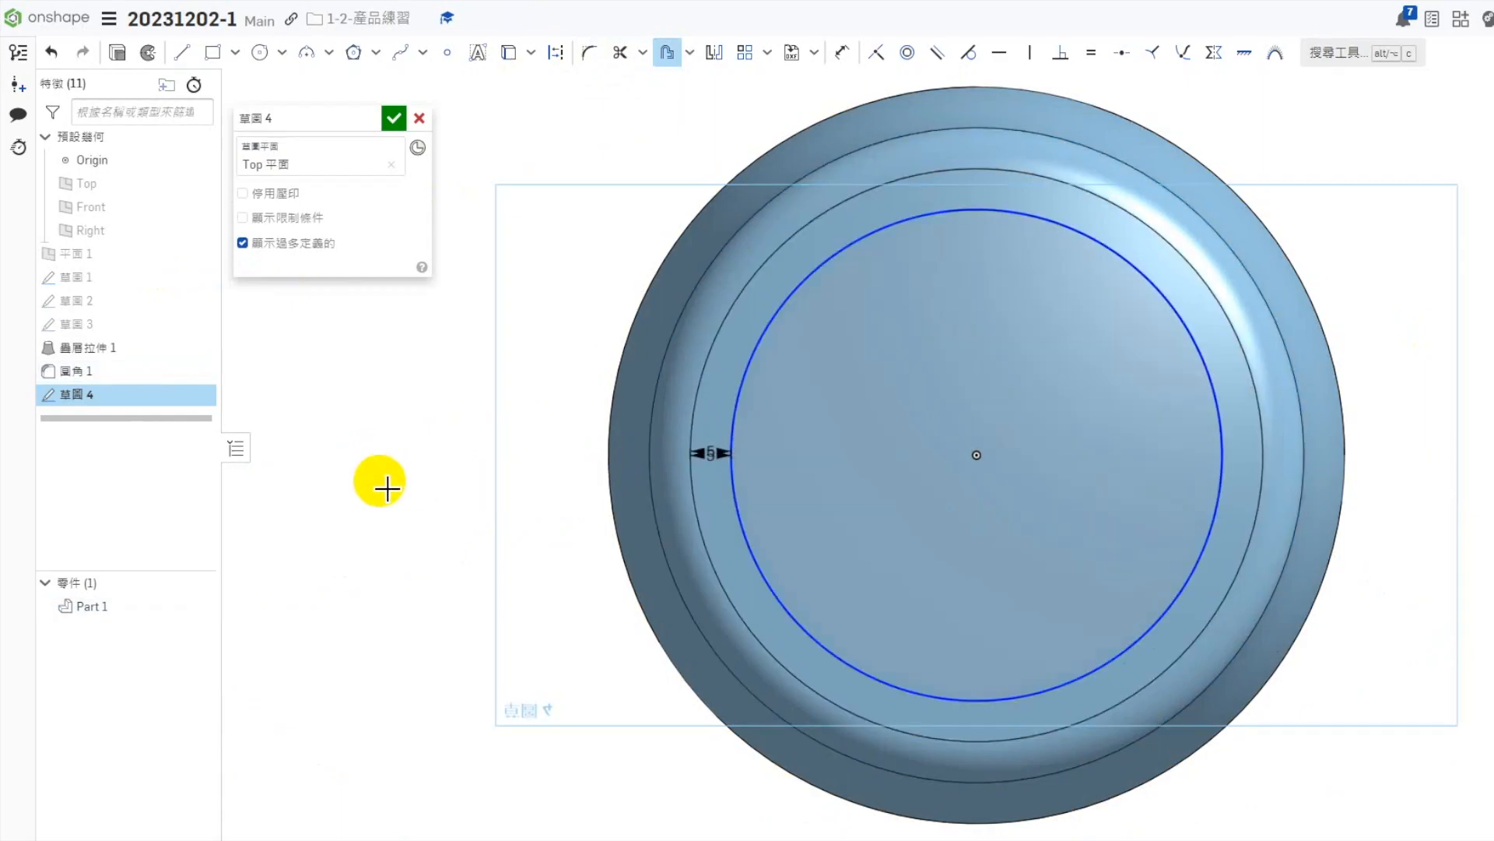
key(Return)
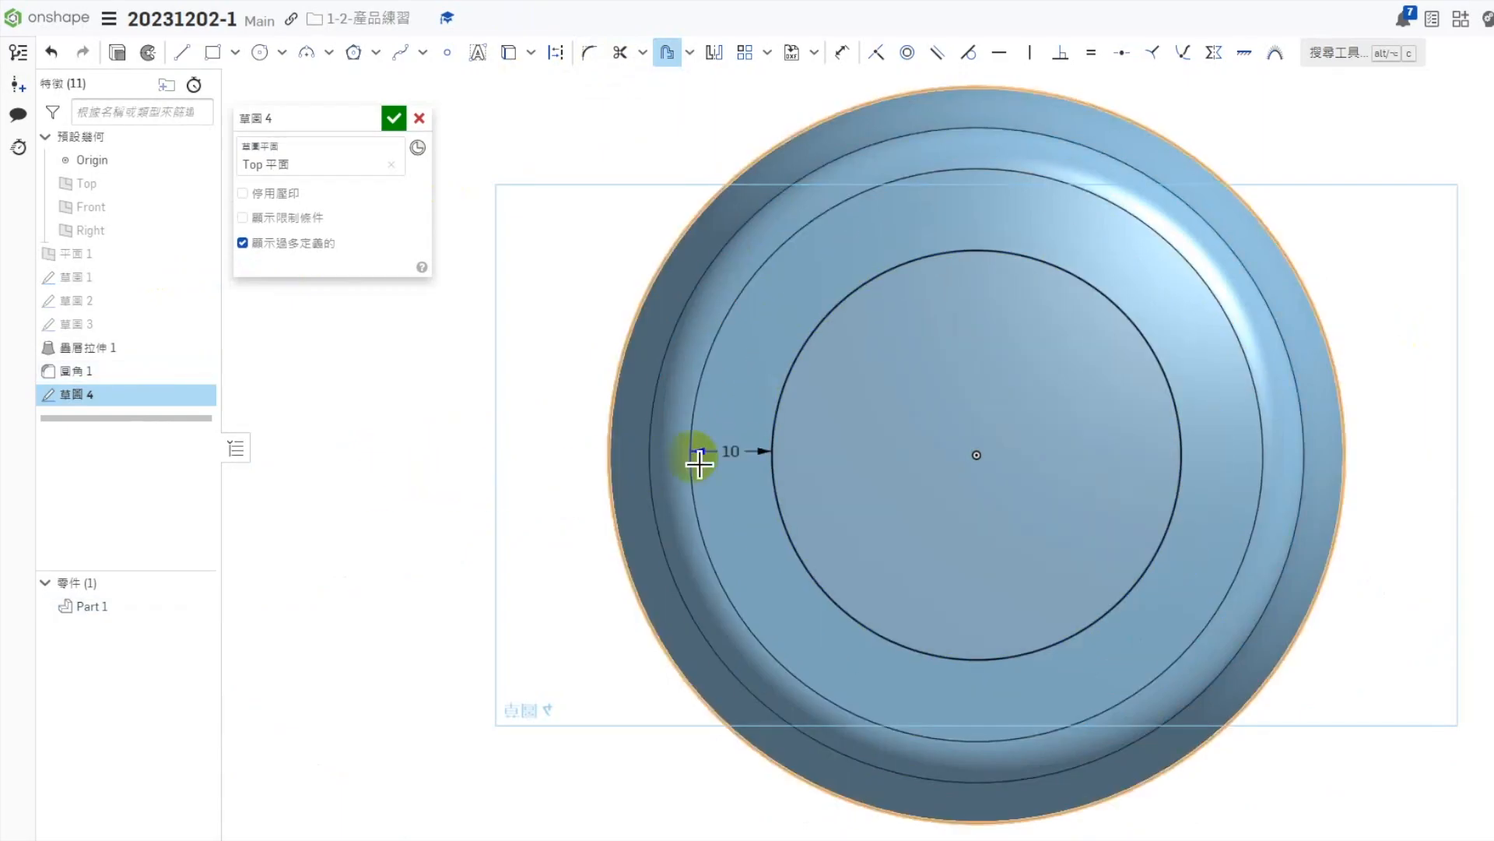
click(747, 455)
click(742, 450)
key(Escape)
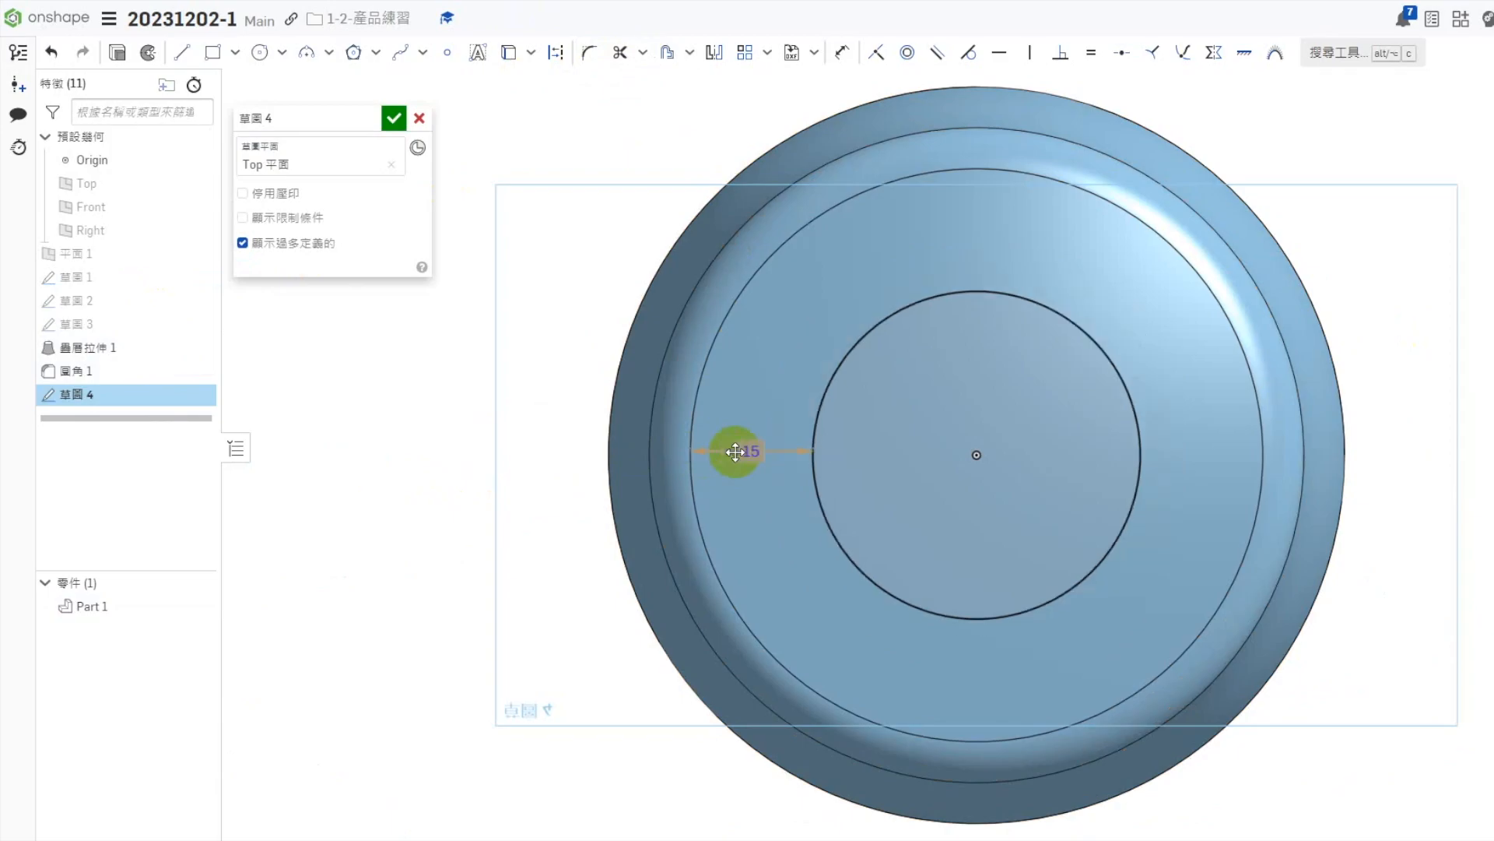
click(400, 124)
Split the flat bottom face of the body using the offset circle sketch 草圖 4
click(1473, 183)
click(1455, 245)
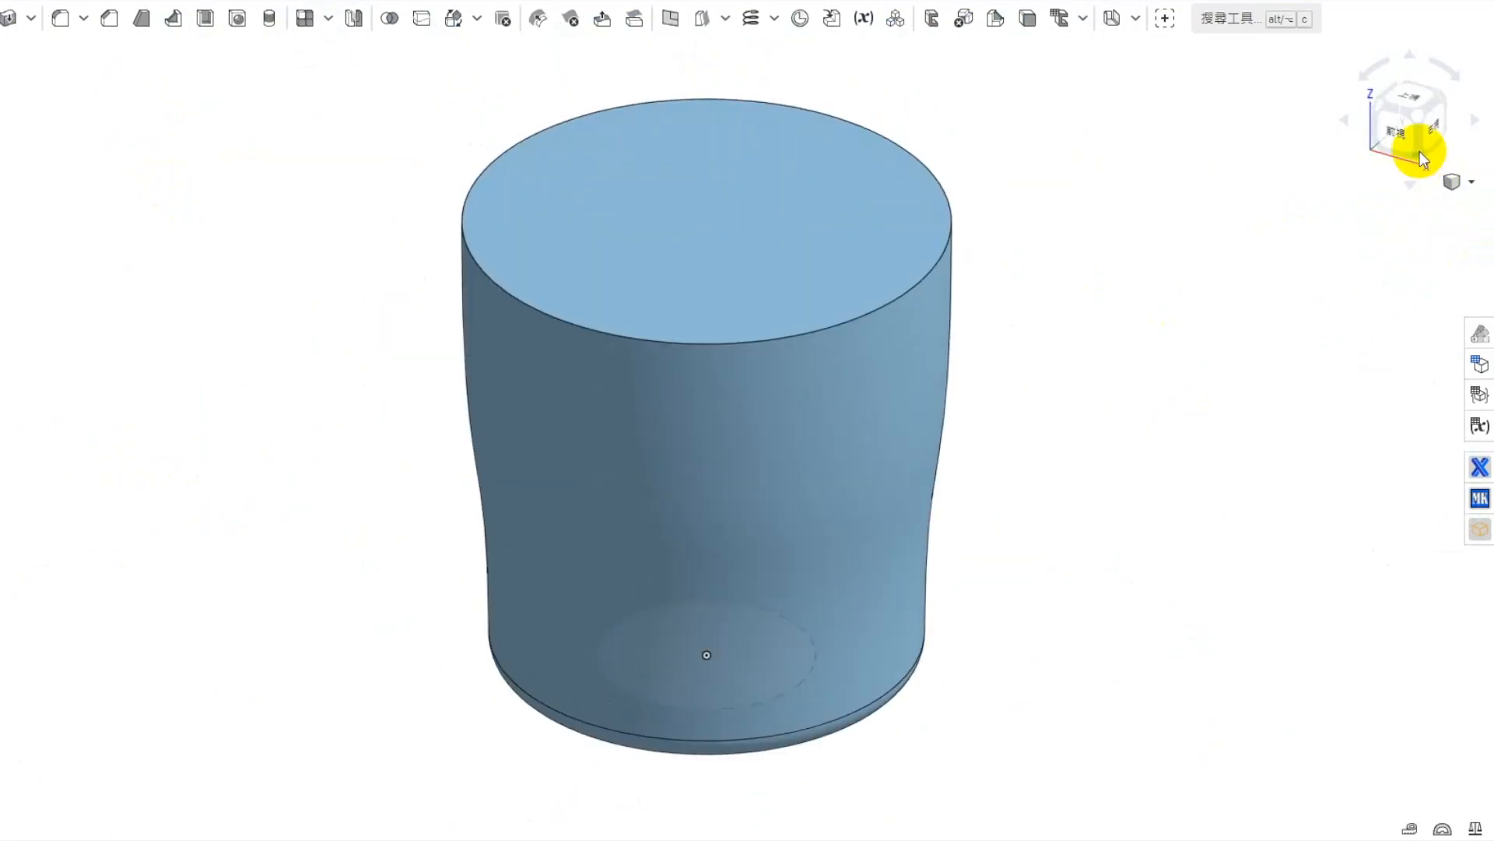
click(1420, 151)
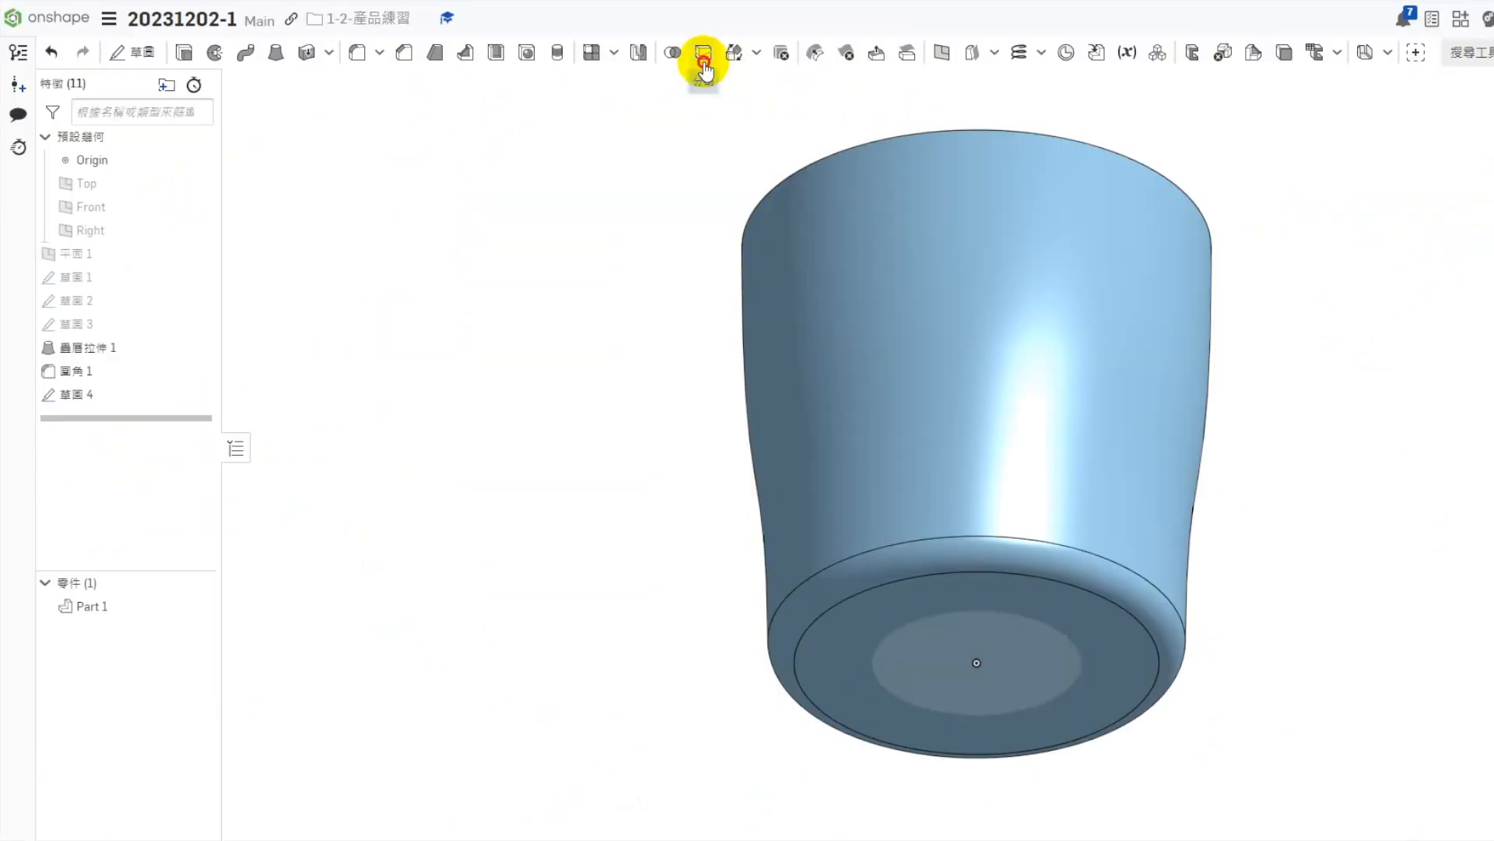
click(421, 20)
click(89, 112)
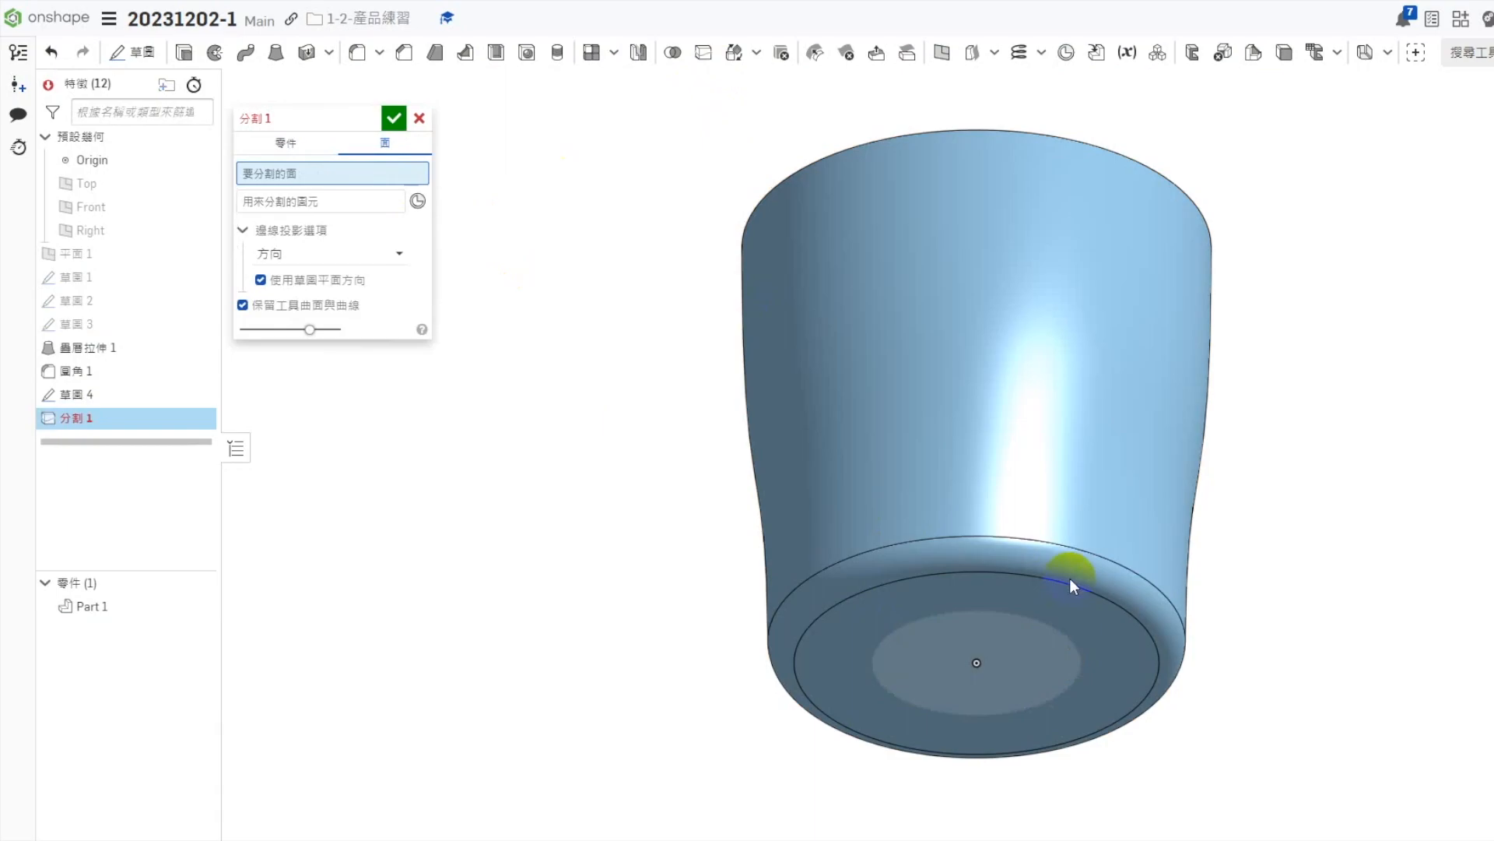
click(1024, 593)
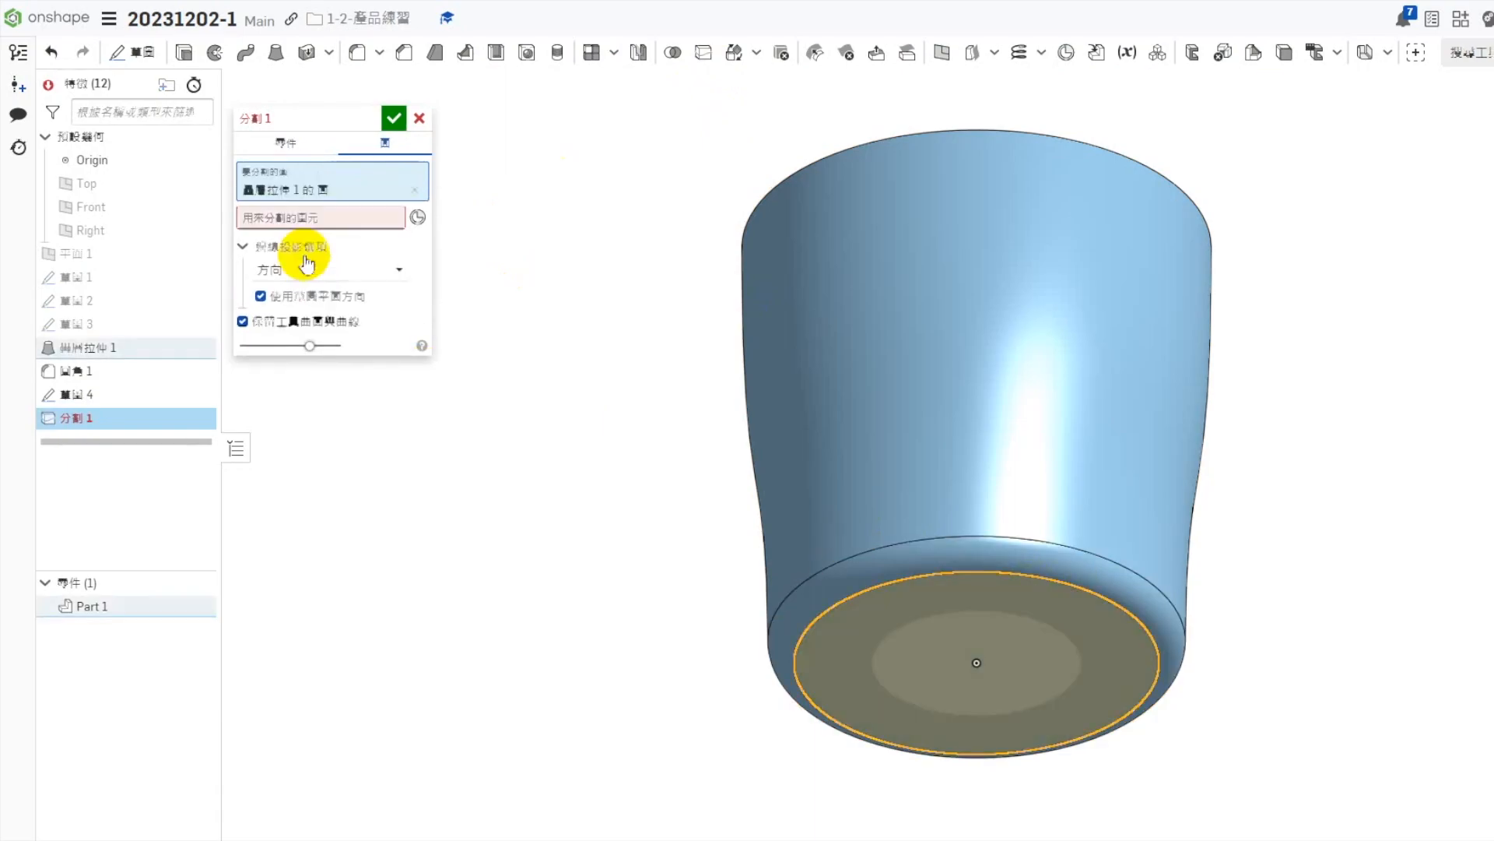
click(885, 643)
click(393, 118)
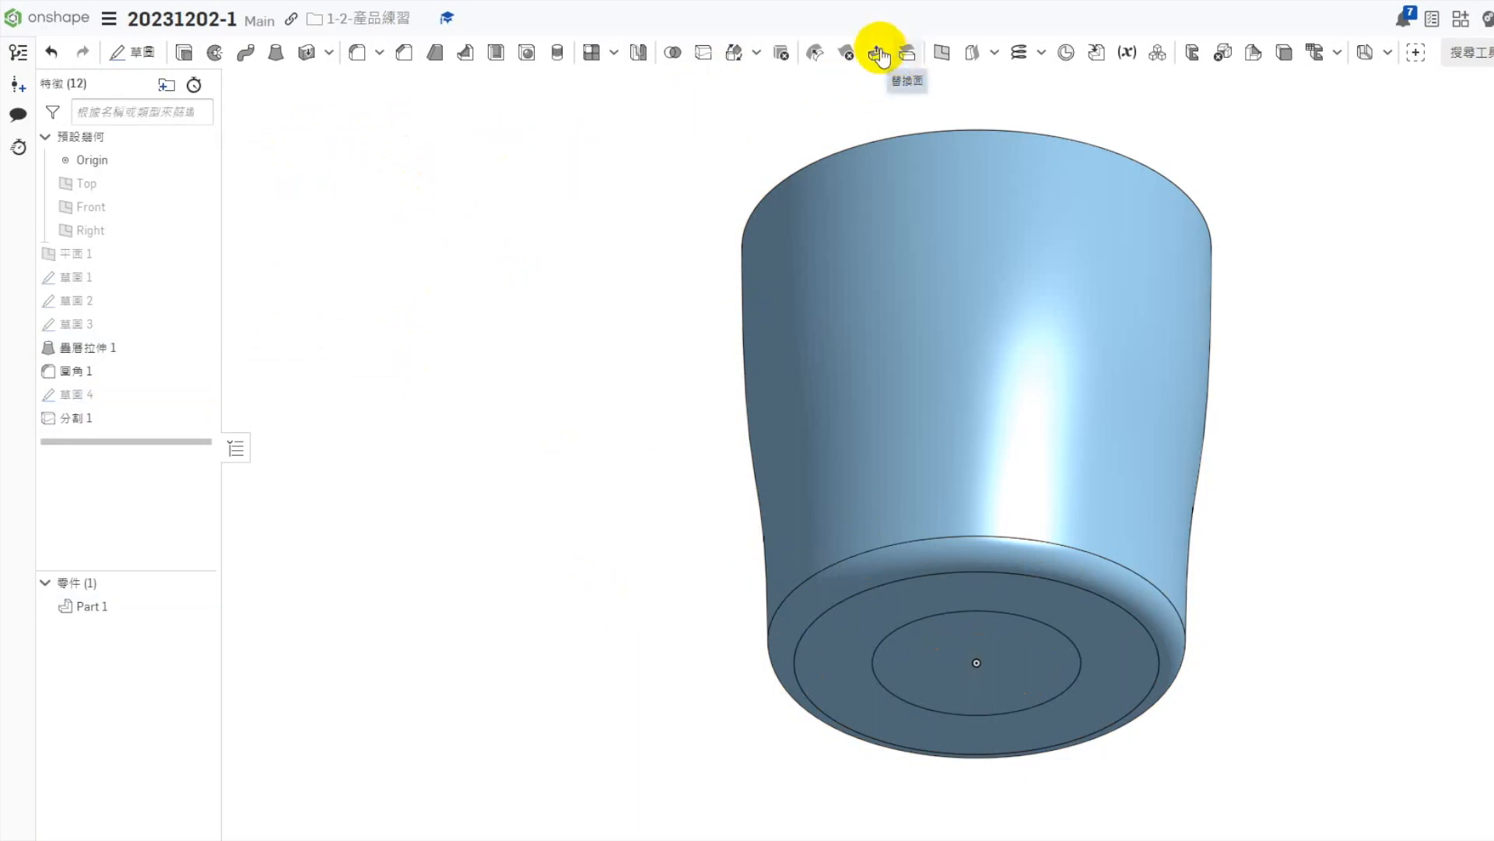
Move the inner circular face on the base 5 mm into the body with an offset Move Face
click(972, 666)
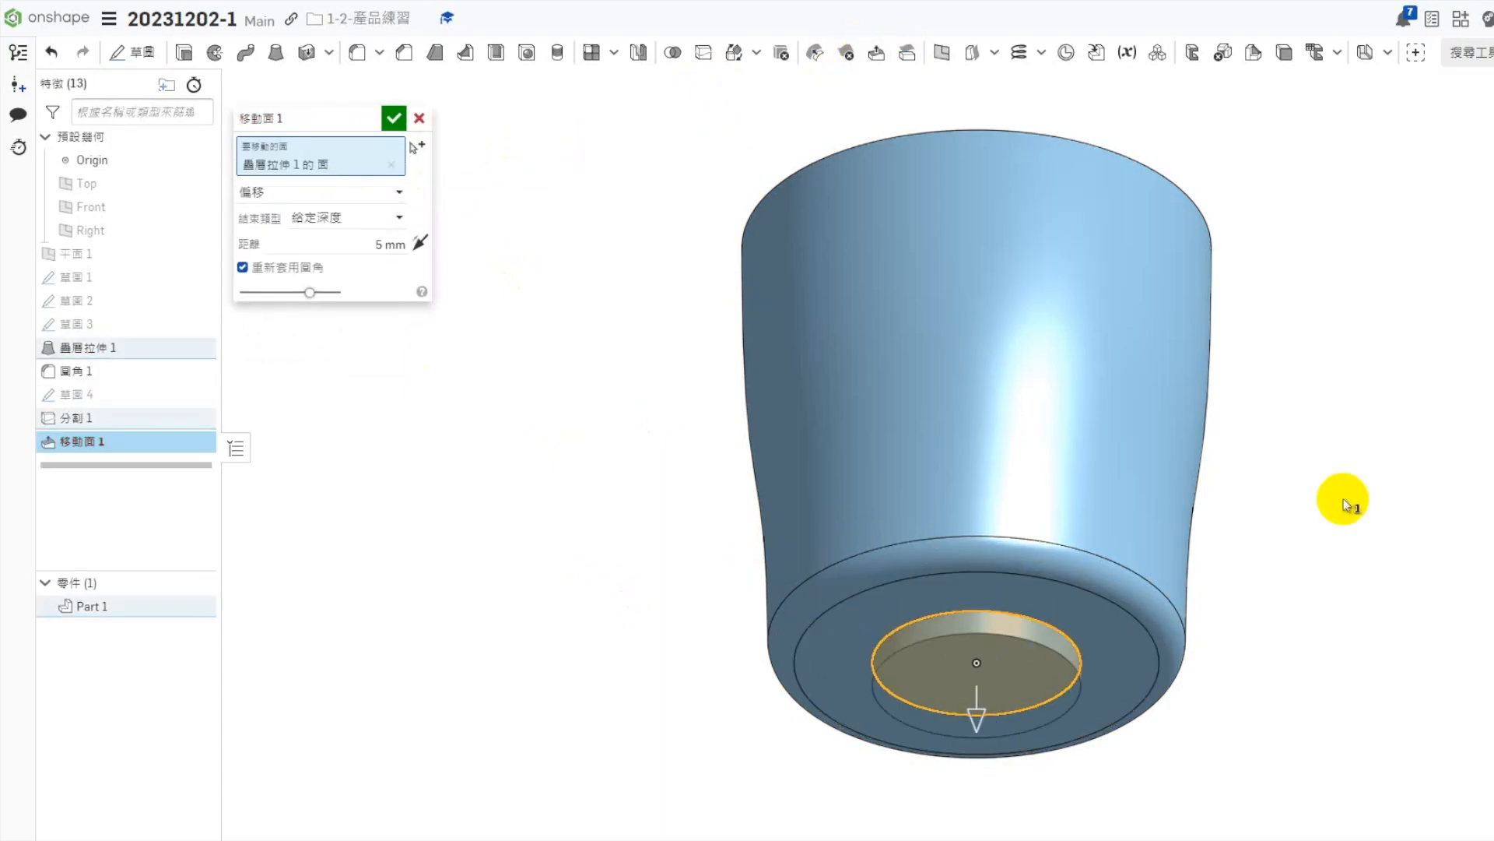
click(421, 244)
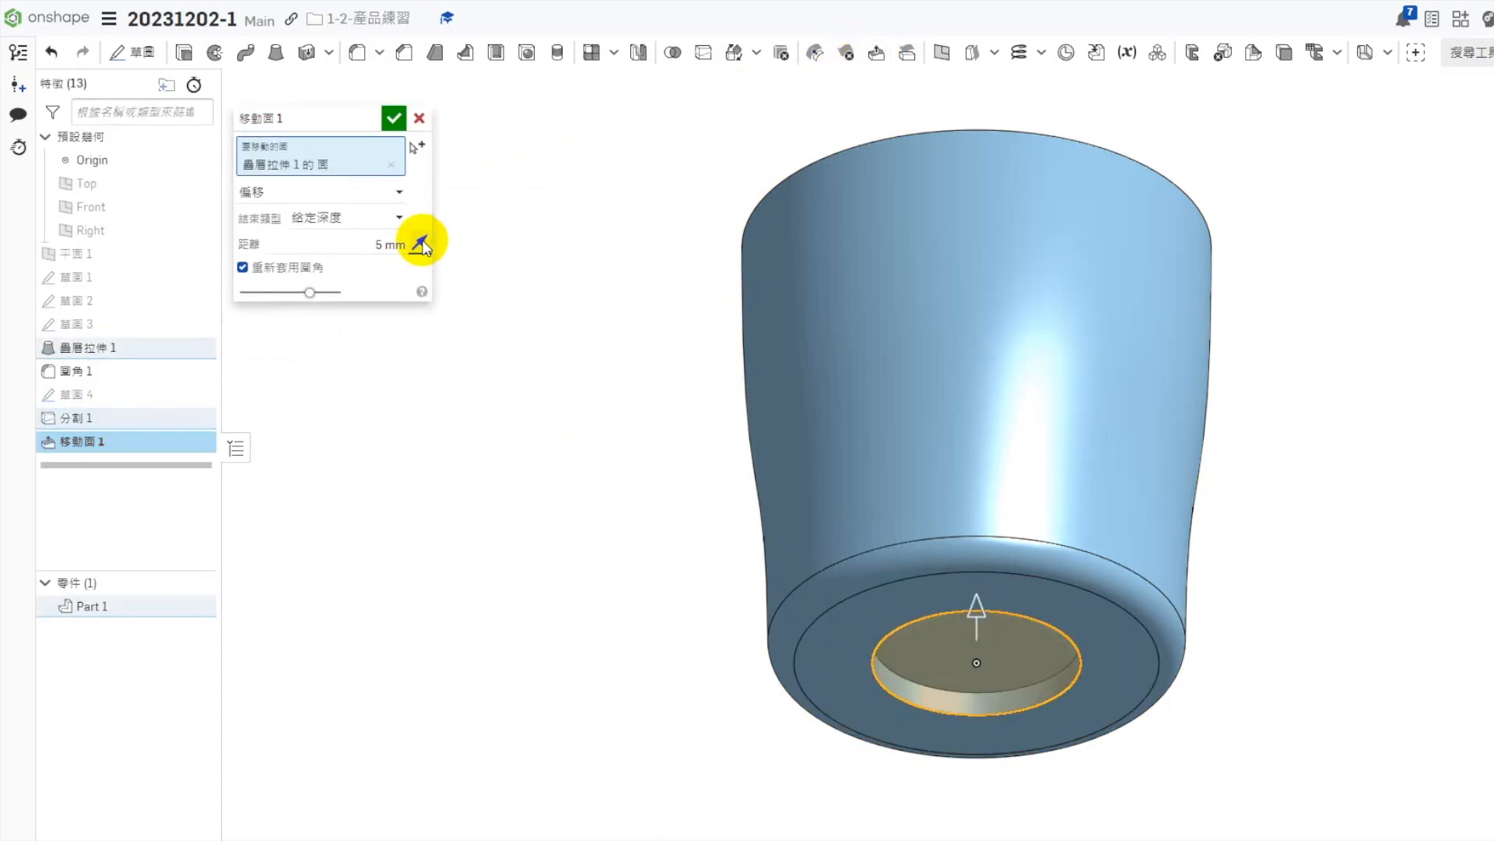
click(394, 118)
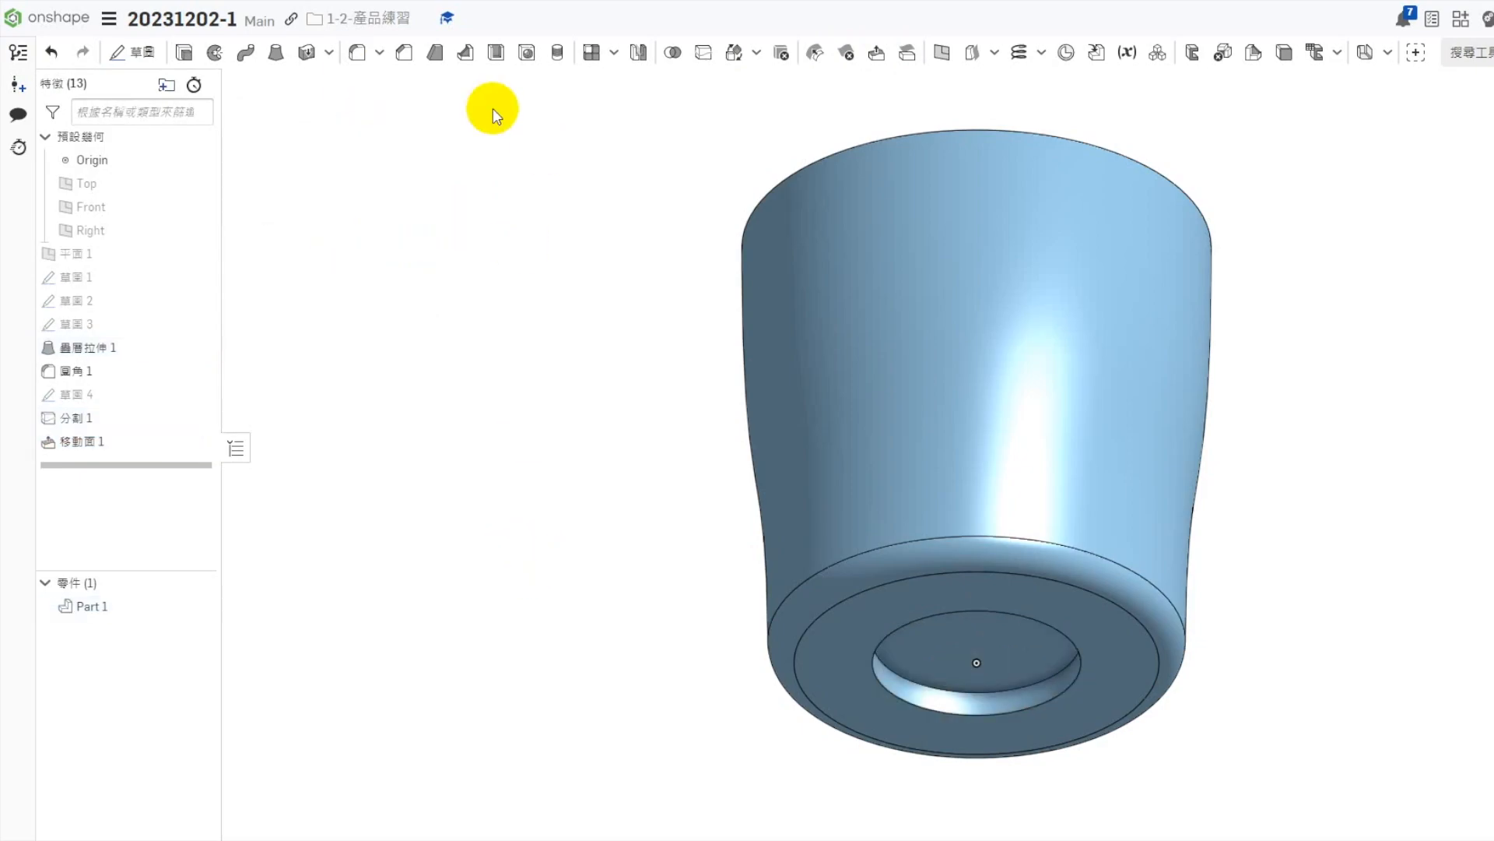
Fillet the two circular edges of the recess in the base
key(shift+f)
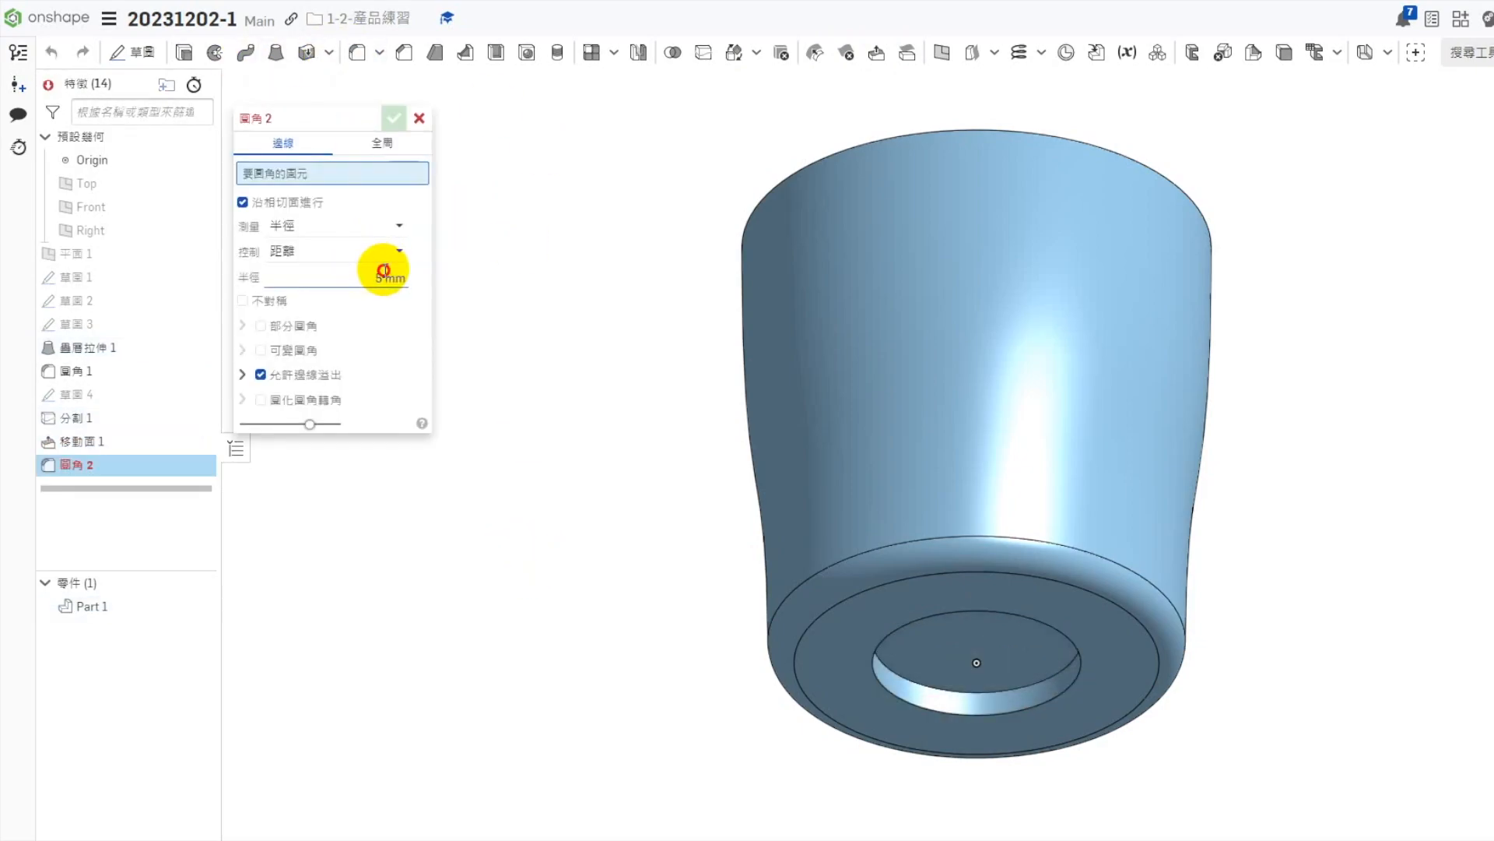
click(888, 671)
click(892, 674)
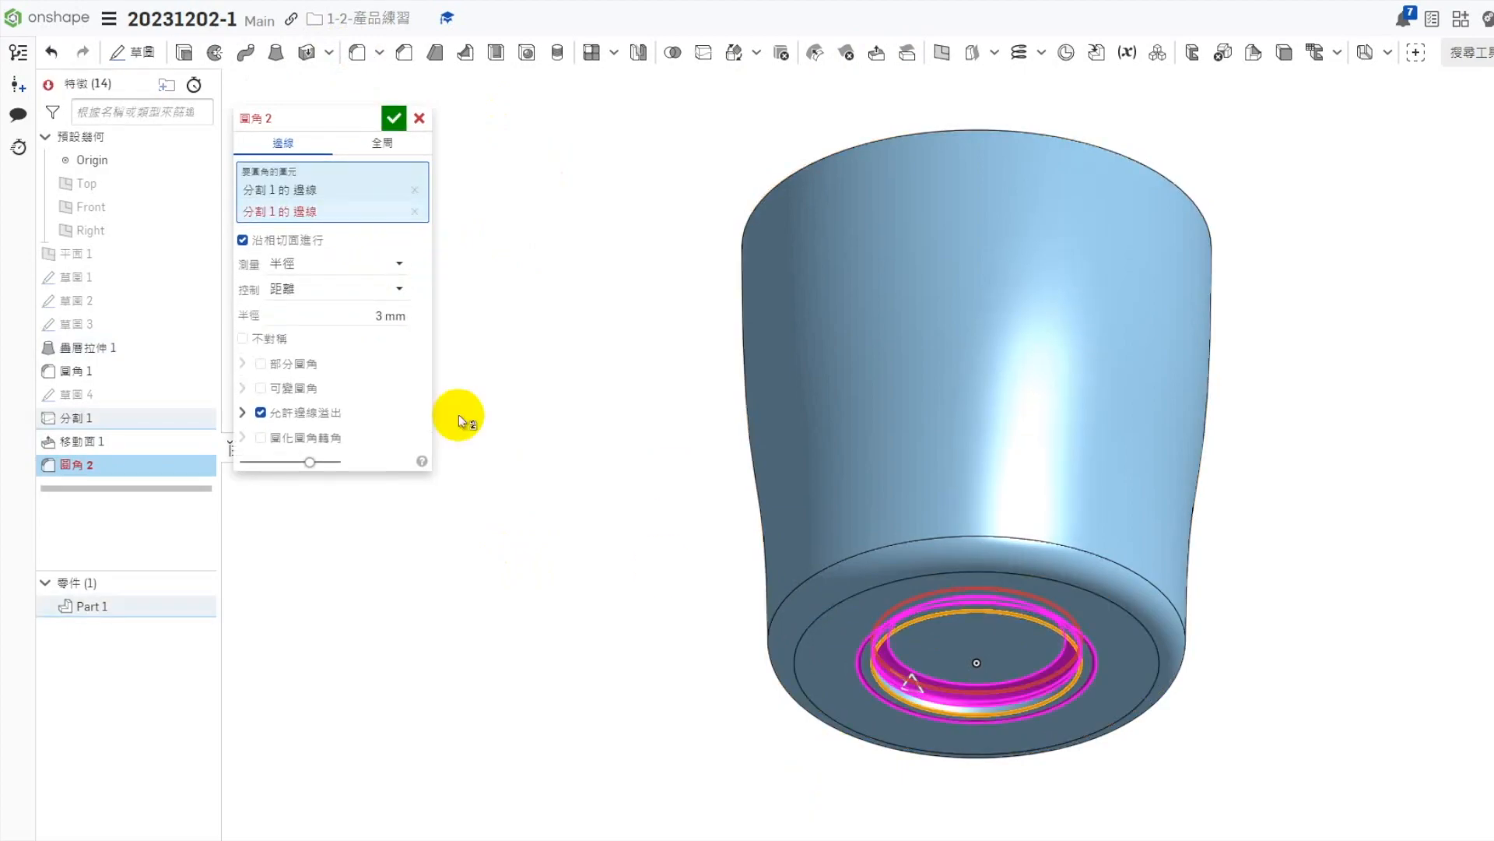
click(374, 290)
click(382, 315)
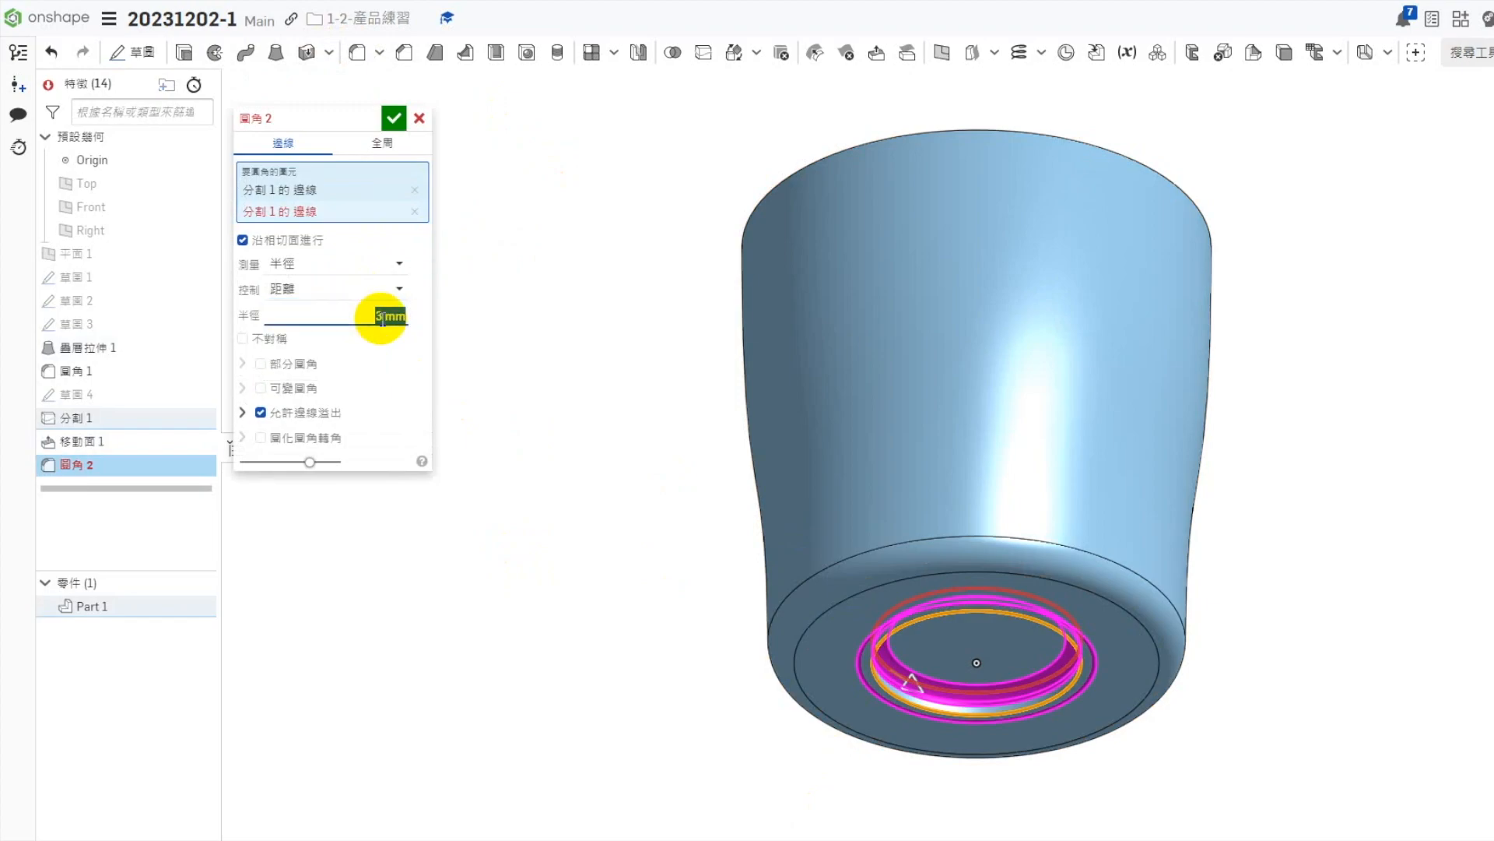
click(392, 120)
right_click(95, 442)
click(145, 483)
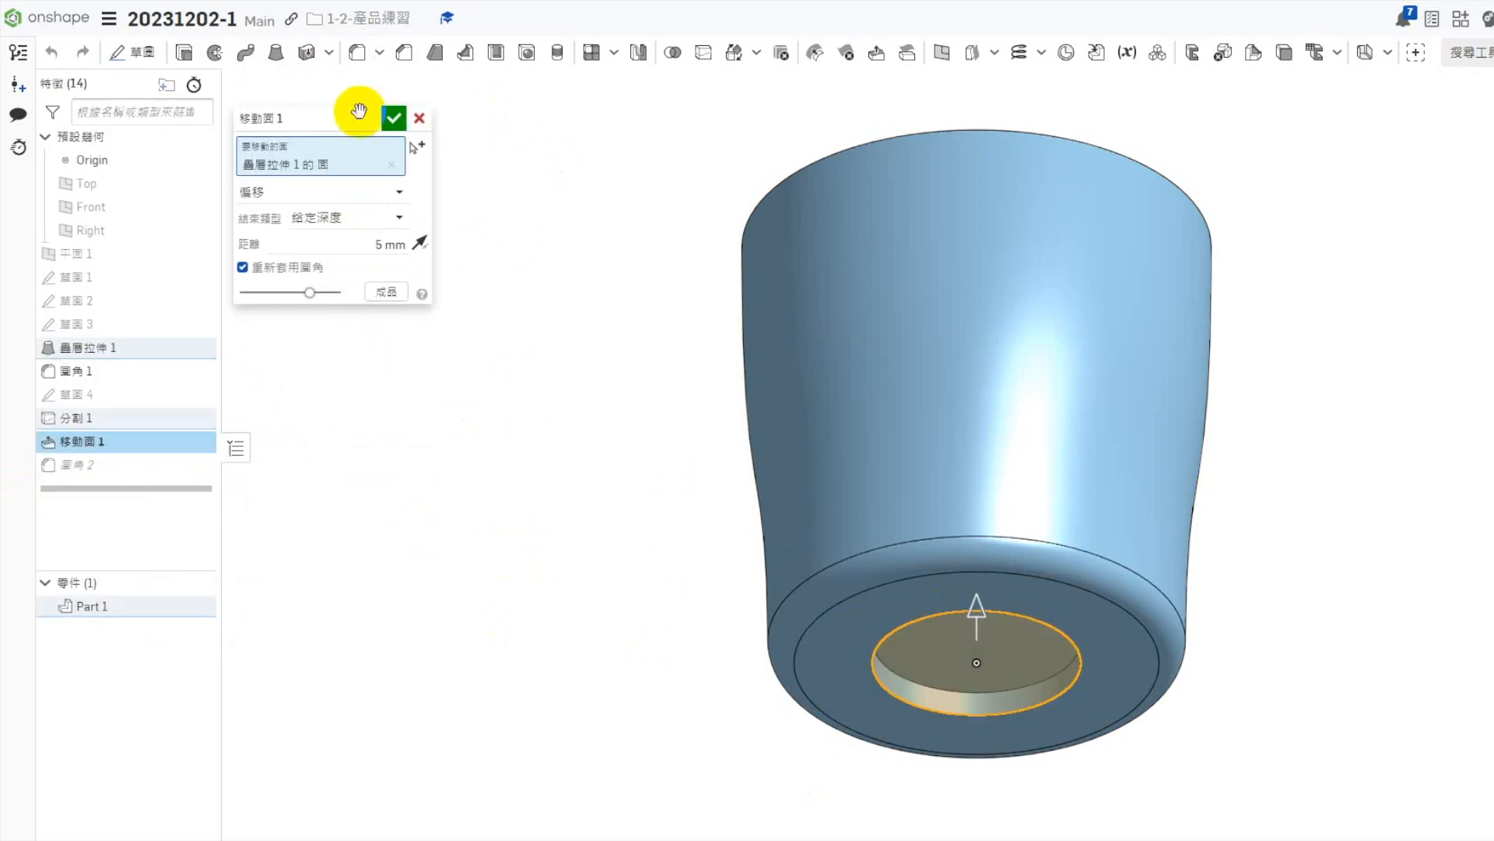
click(417, 120)
Roll the history back before 圓角 2 and draft the recess's side wall by 30 deg, using the flat bottom face as neutral plane
drag(166, 484, 207, 465)
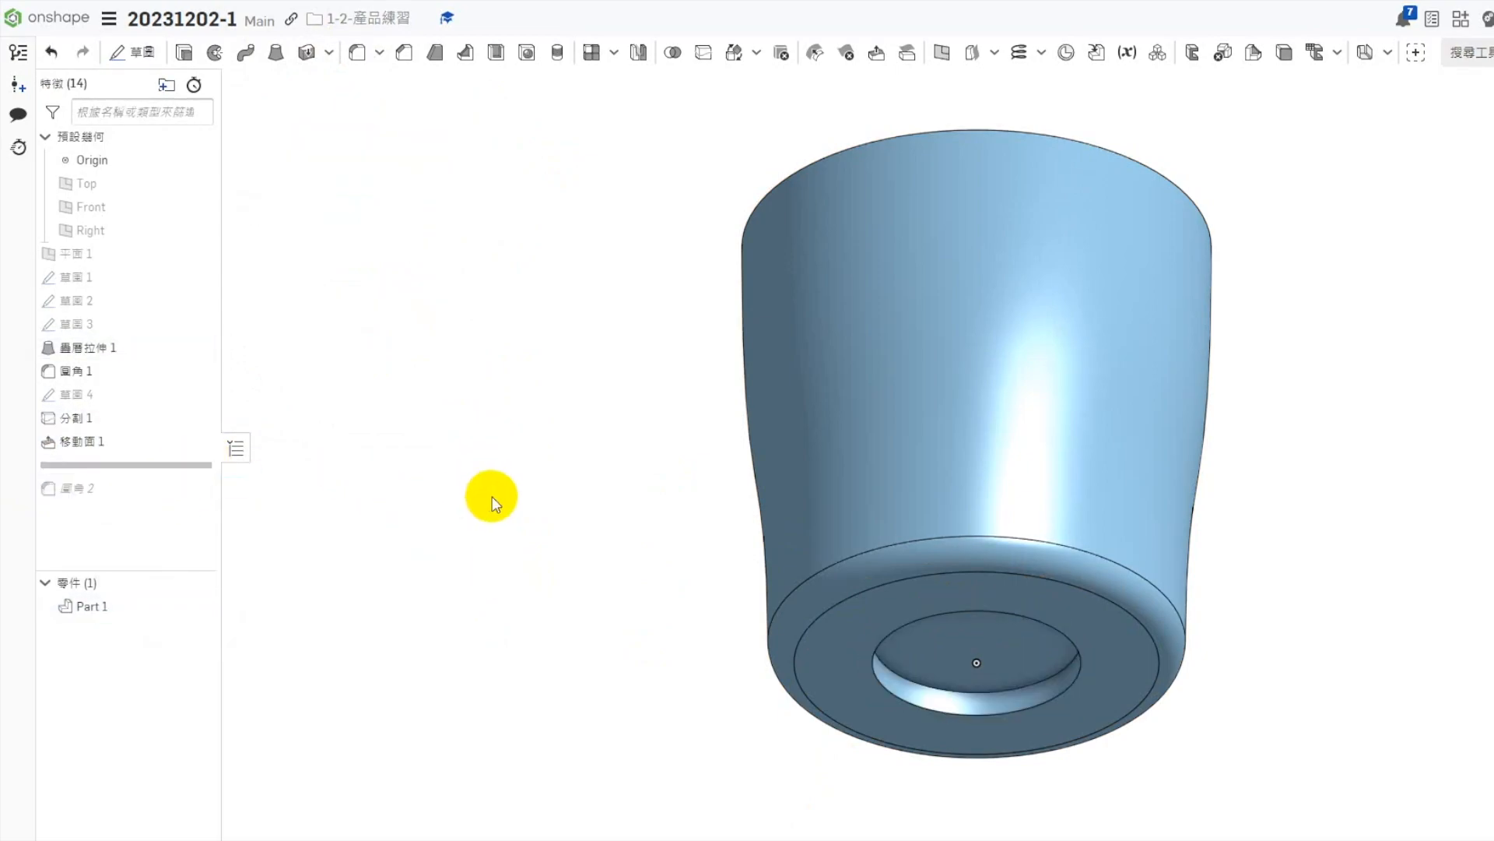
click(437, 54)
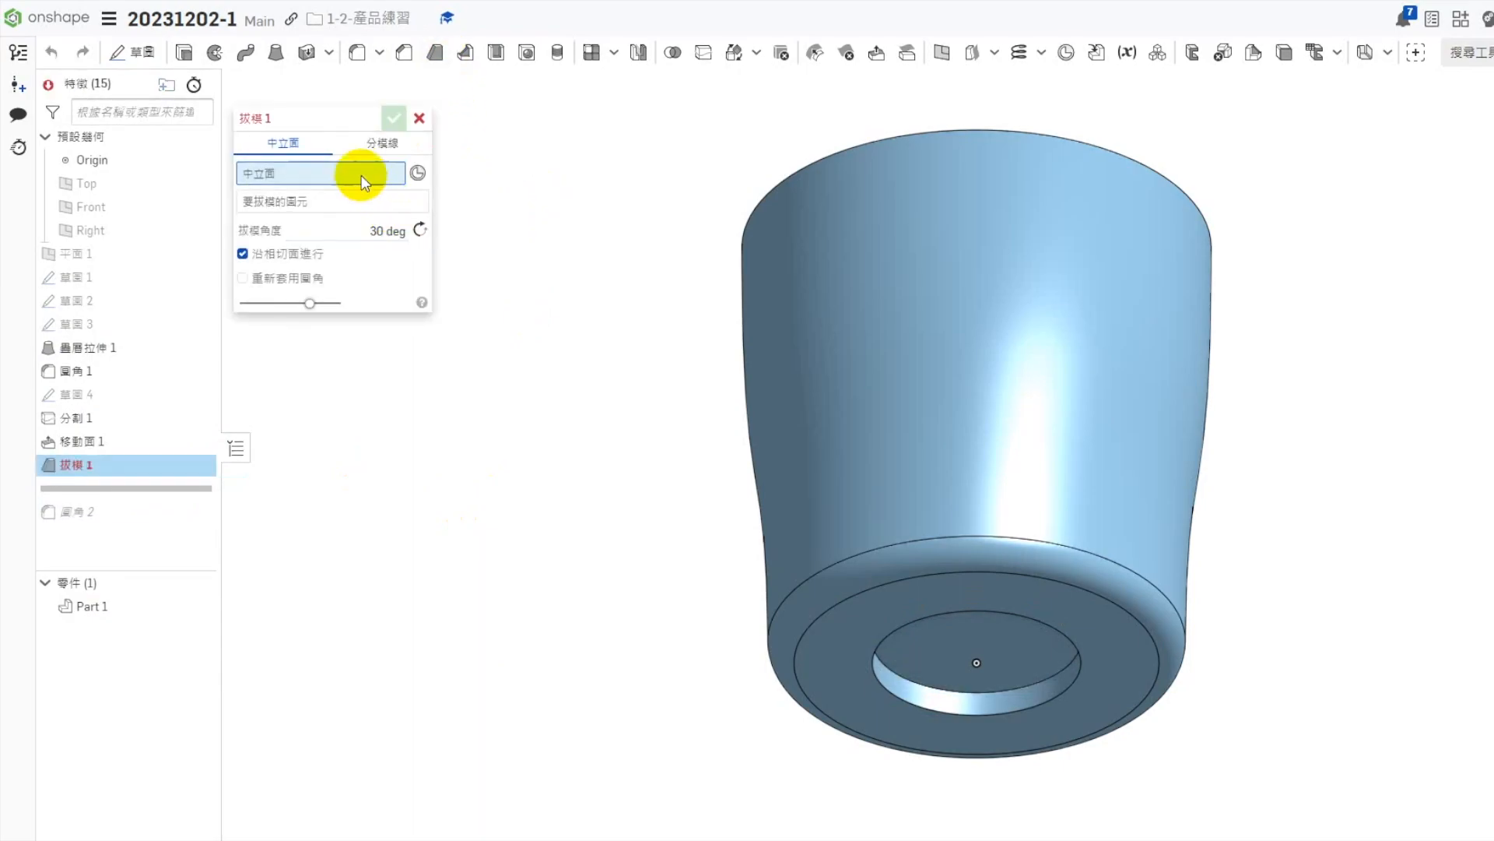
click(839, 693)
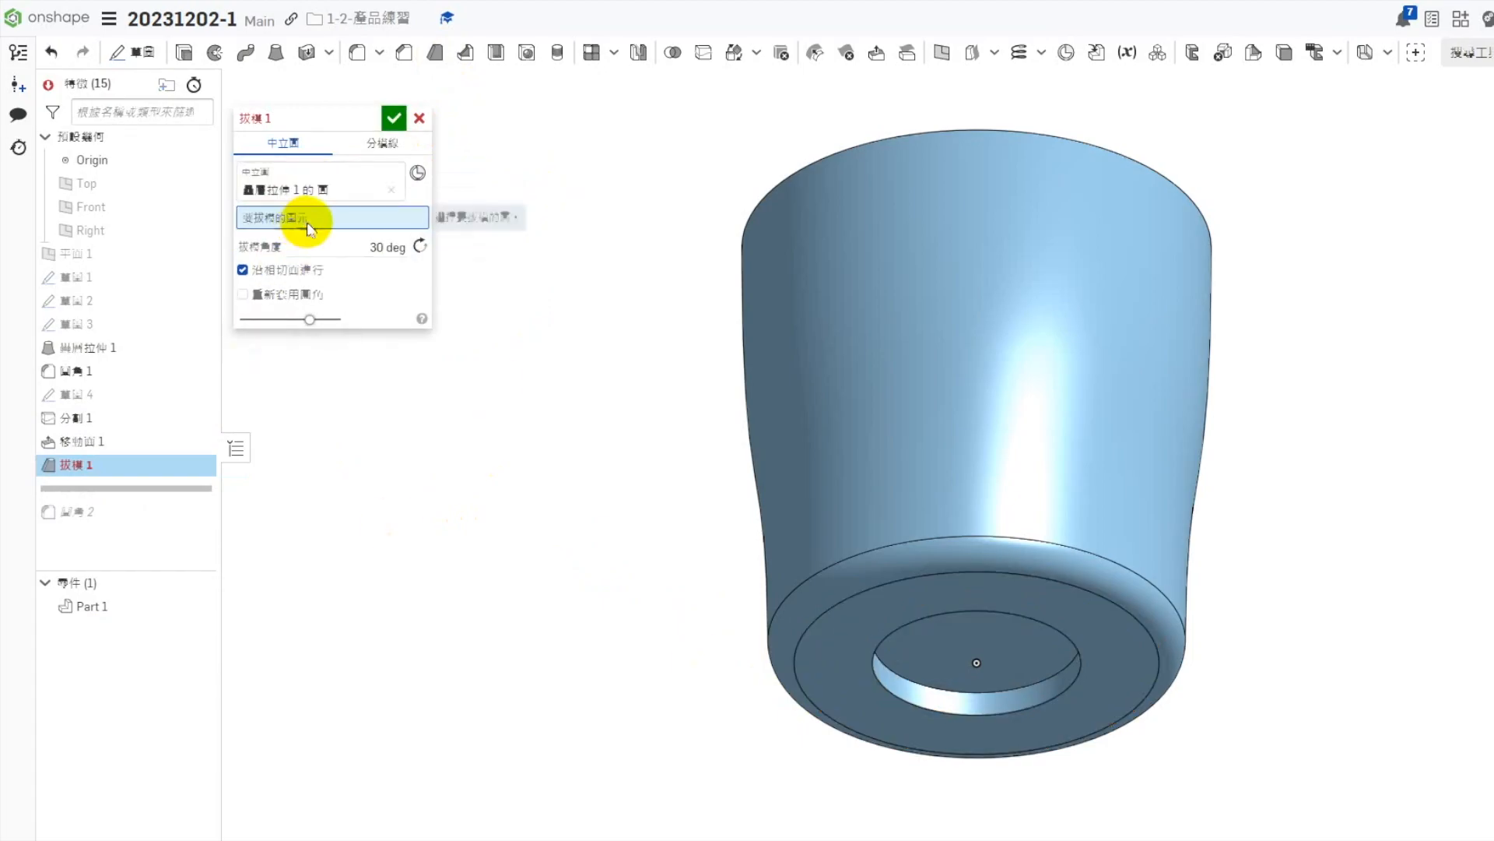
click(907, 688)
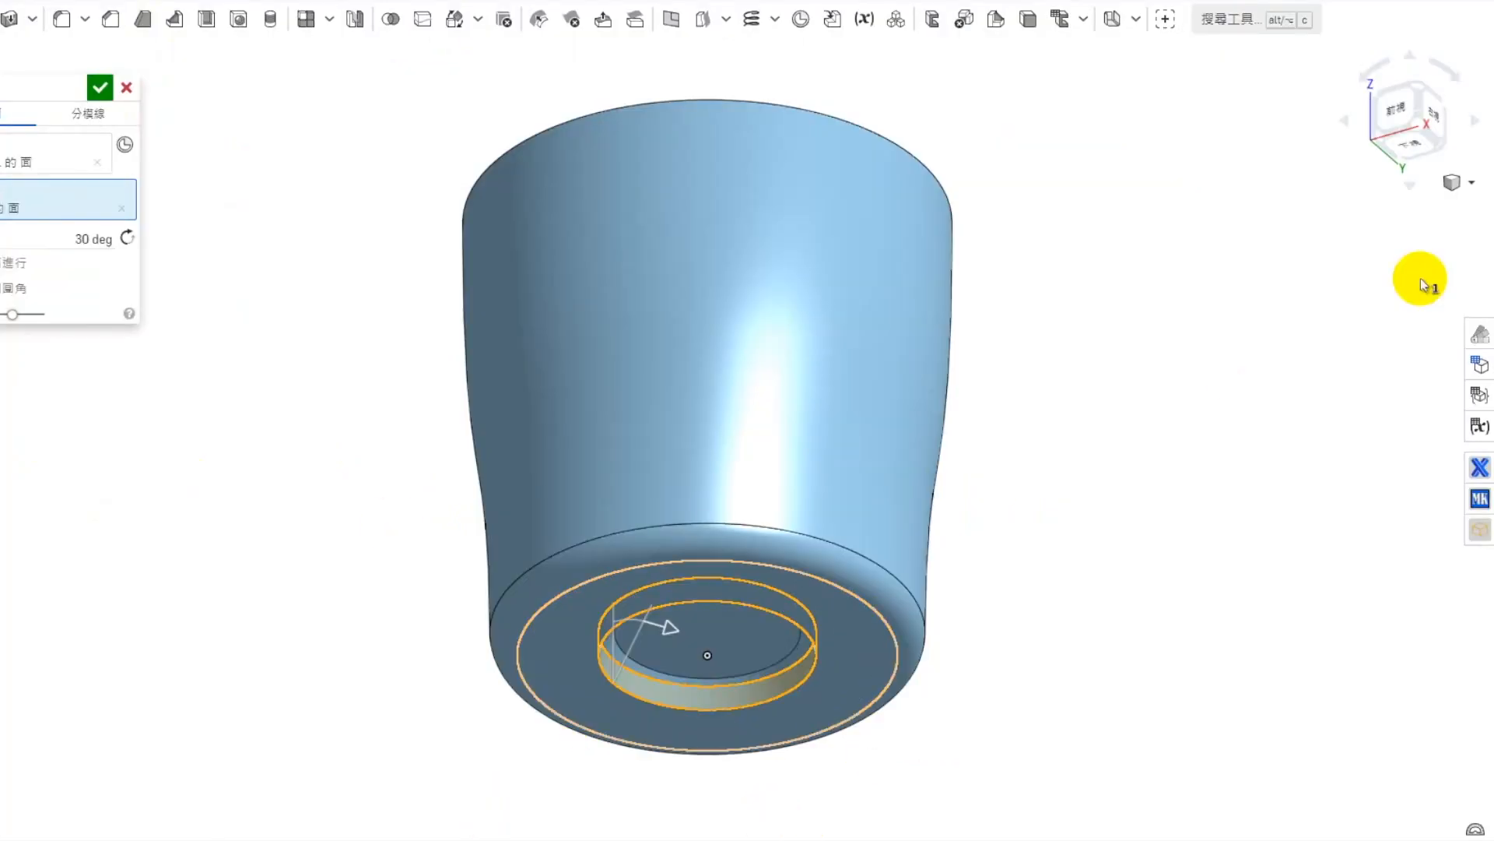
click(1415, 147)
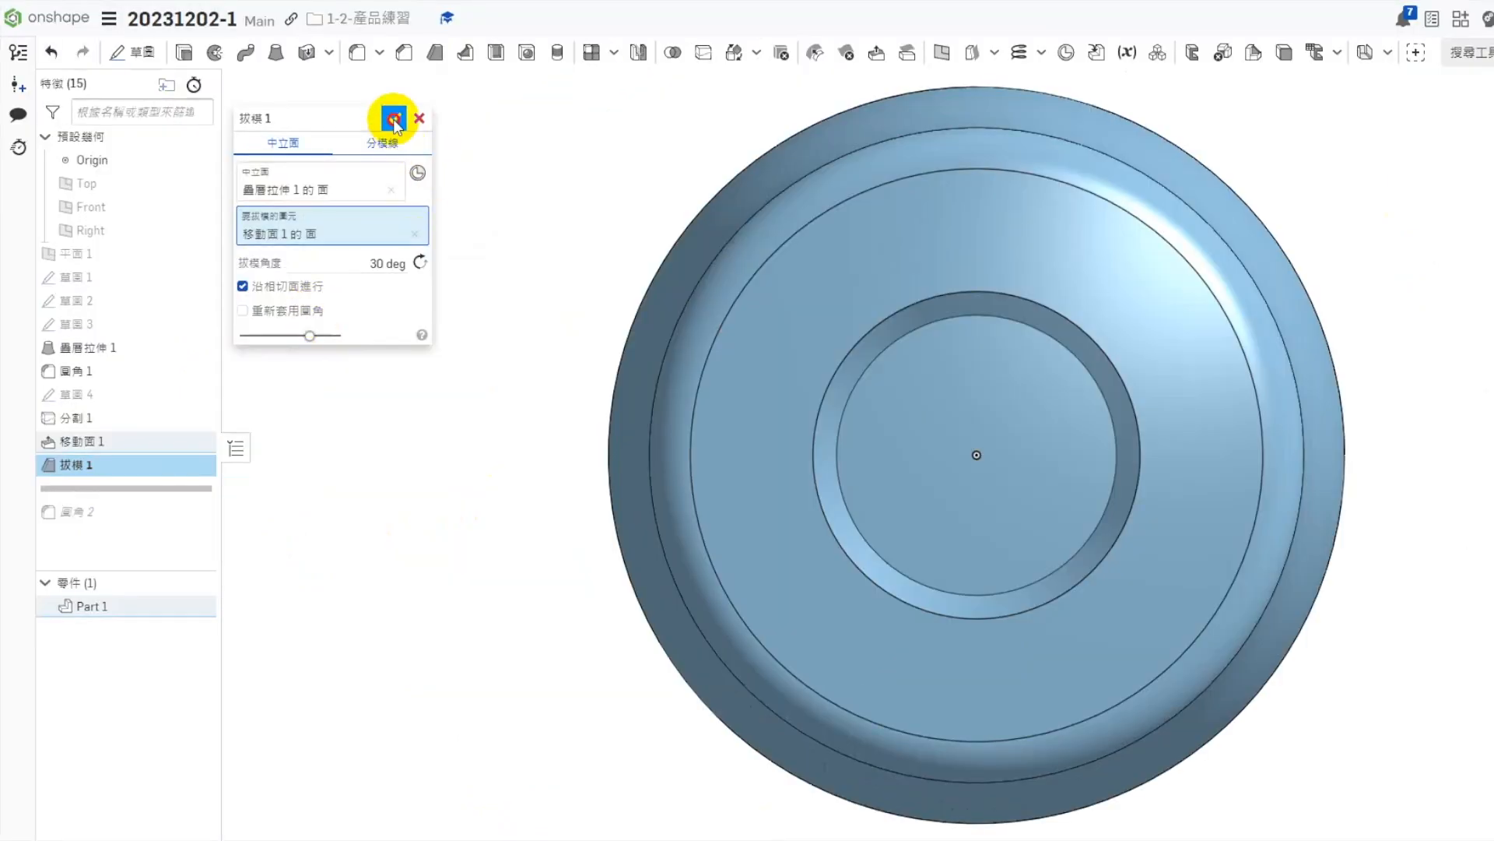
click(99, 87)
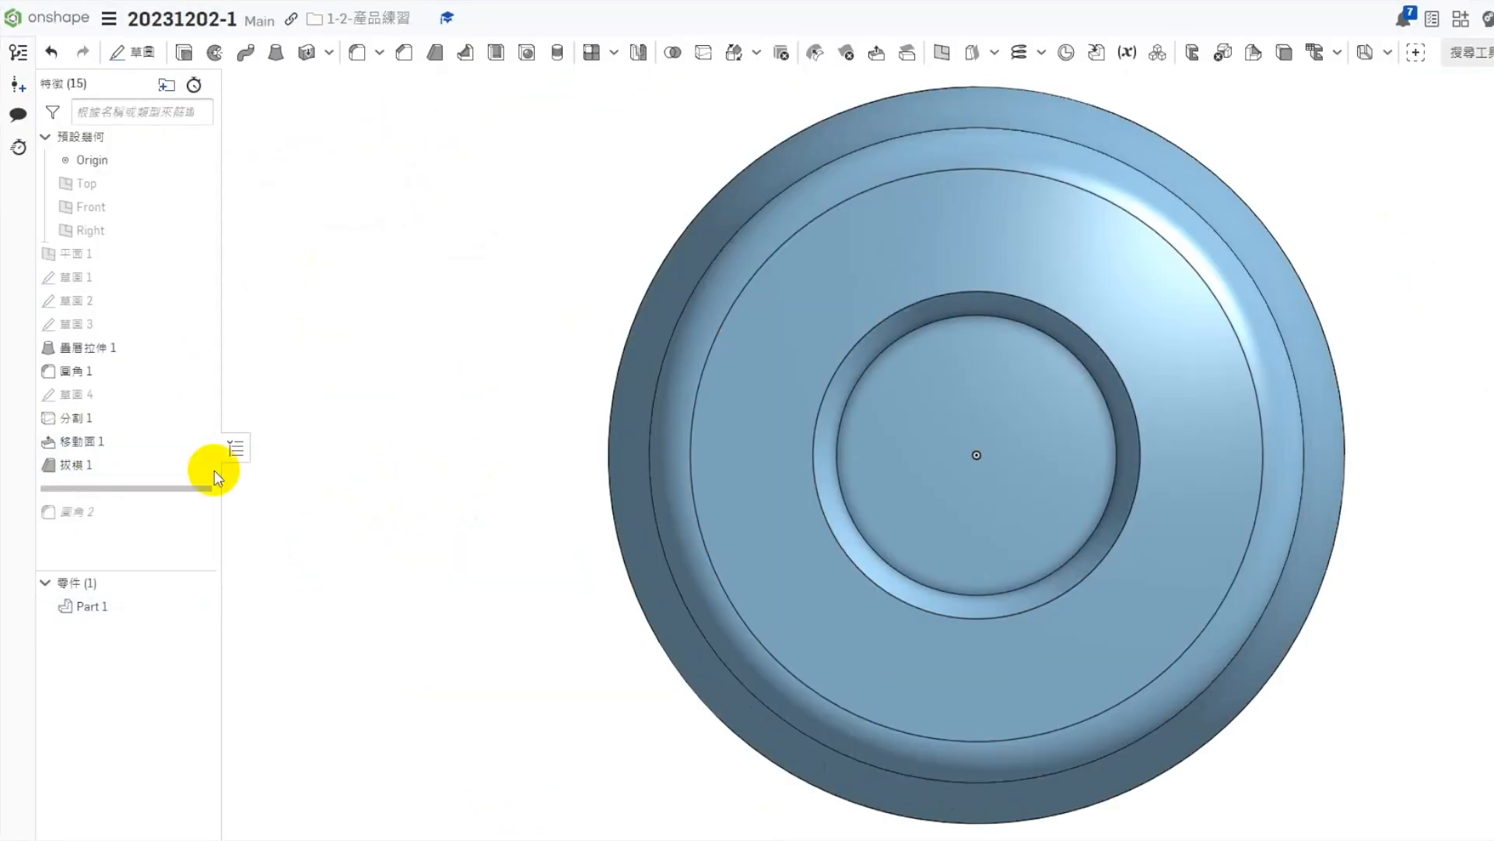
Roll the history forward past 圓角 2 and set that fillet's radius to 3 mm
drag(166, 489, 166, 512)
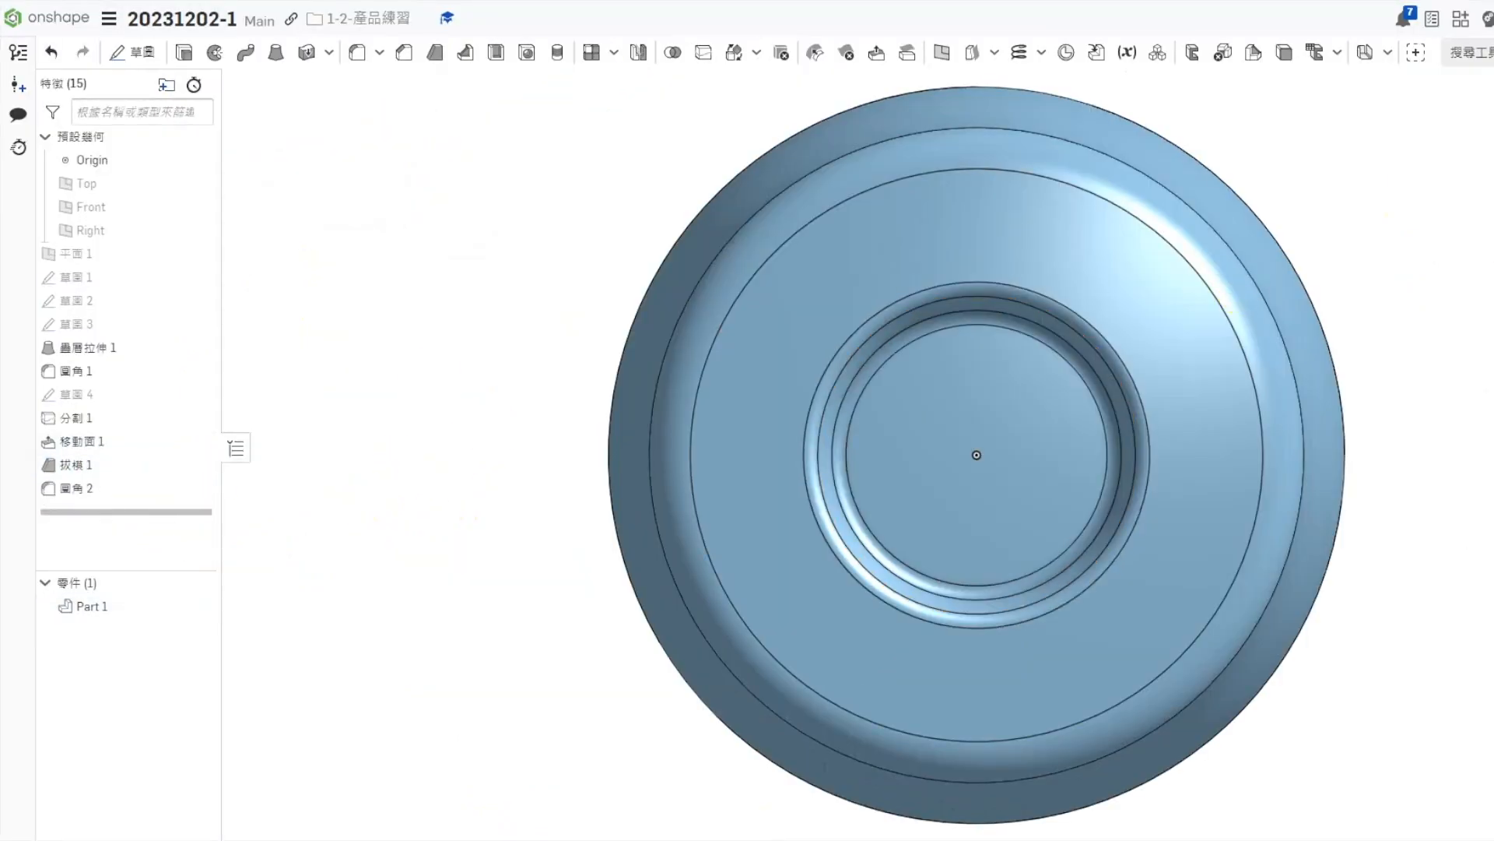
key(shift+7)
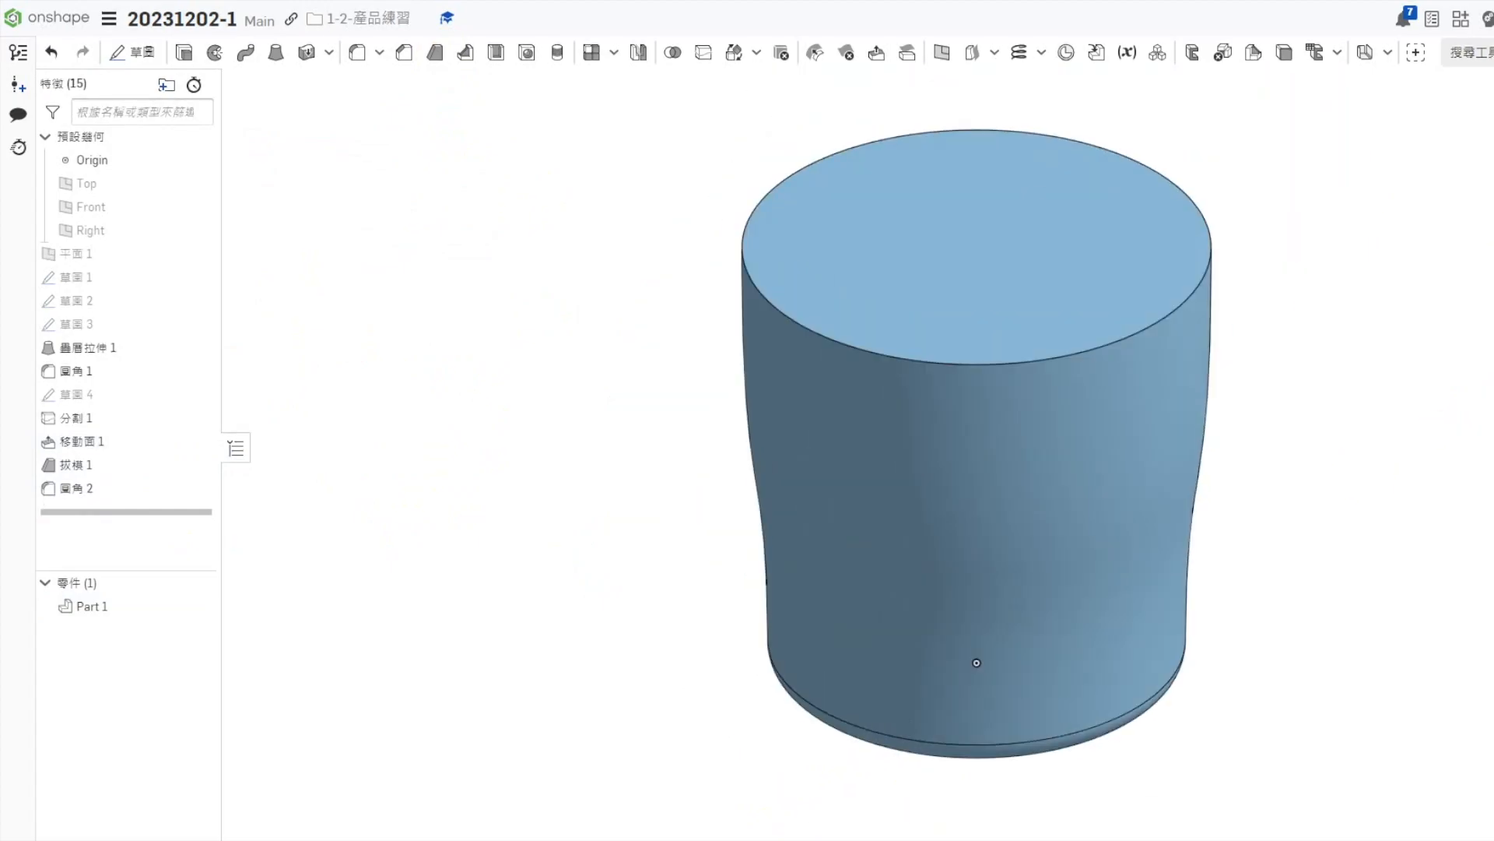
key(Up)
key(Up)
key(Up)
key(Up)
right_click(129, 491)
click(178, 521)
text(3)
key(Return)
click(394, 117)
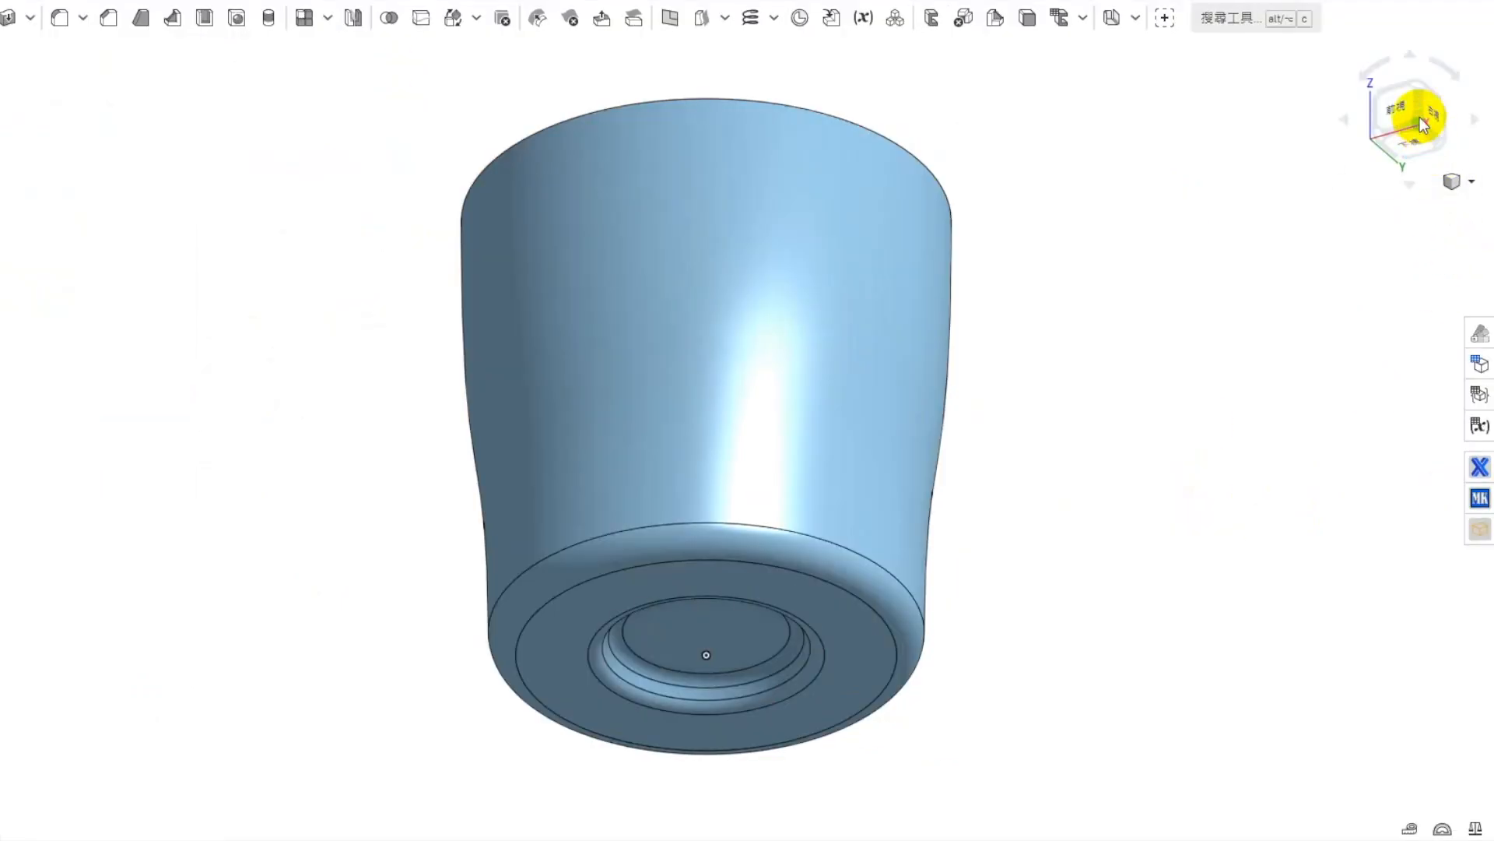
Shell the body with a 2.5 mm wall thickness, removing the circular top face
click(1415, 85)
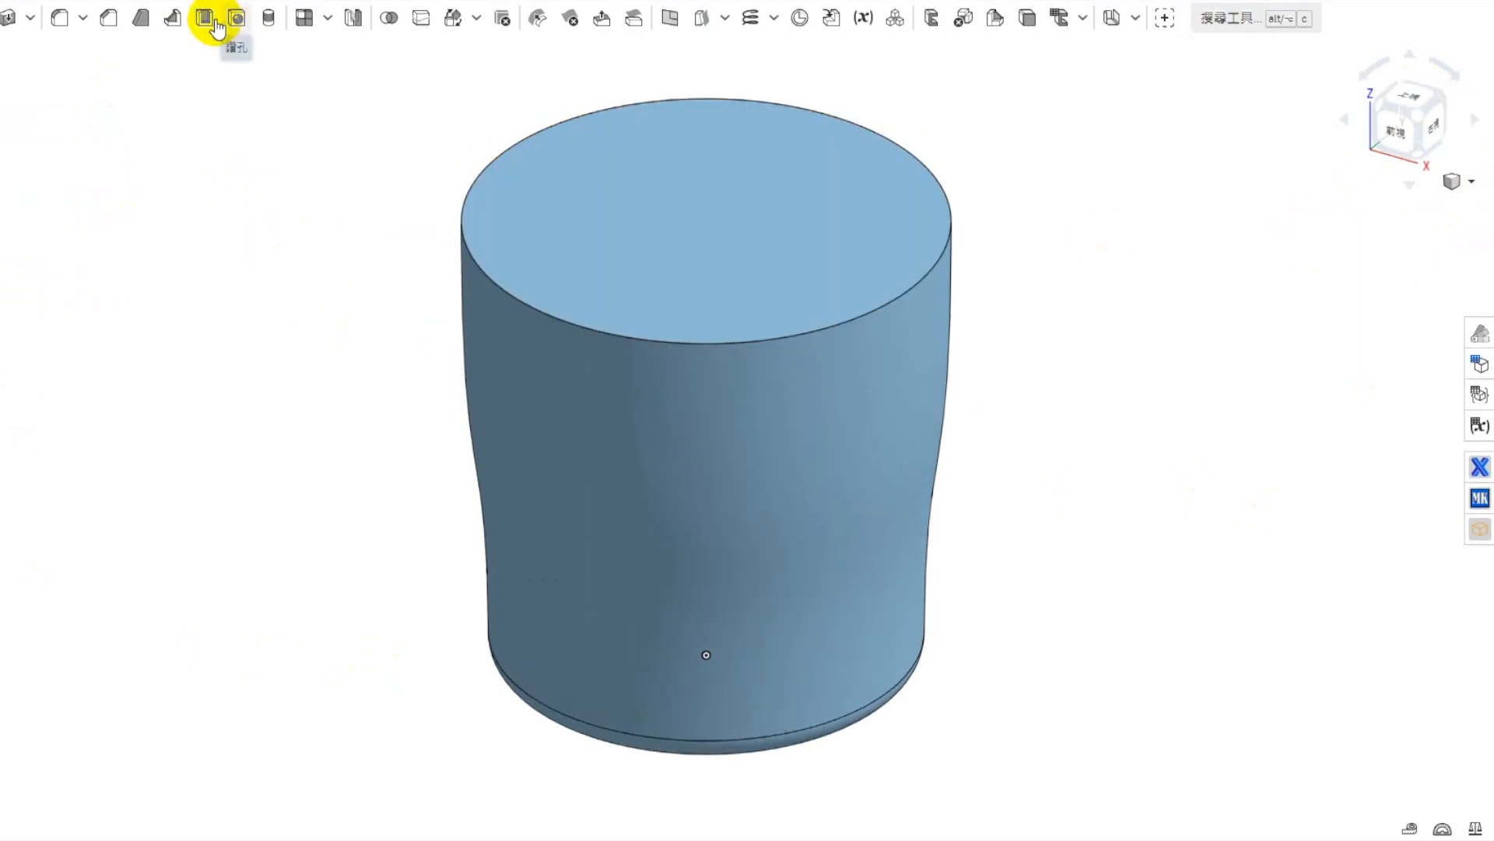
click(203, 30)
click(601, 234)
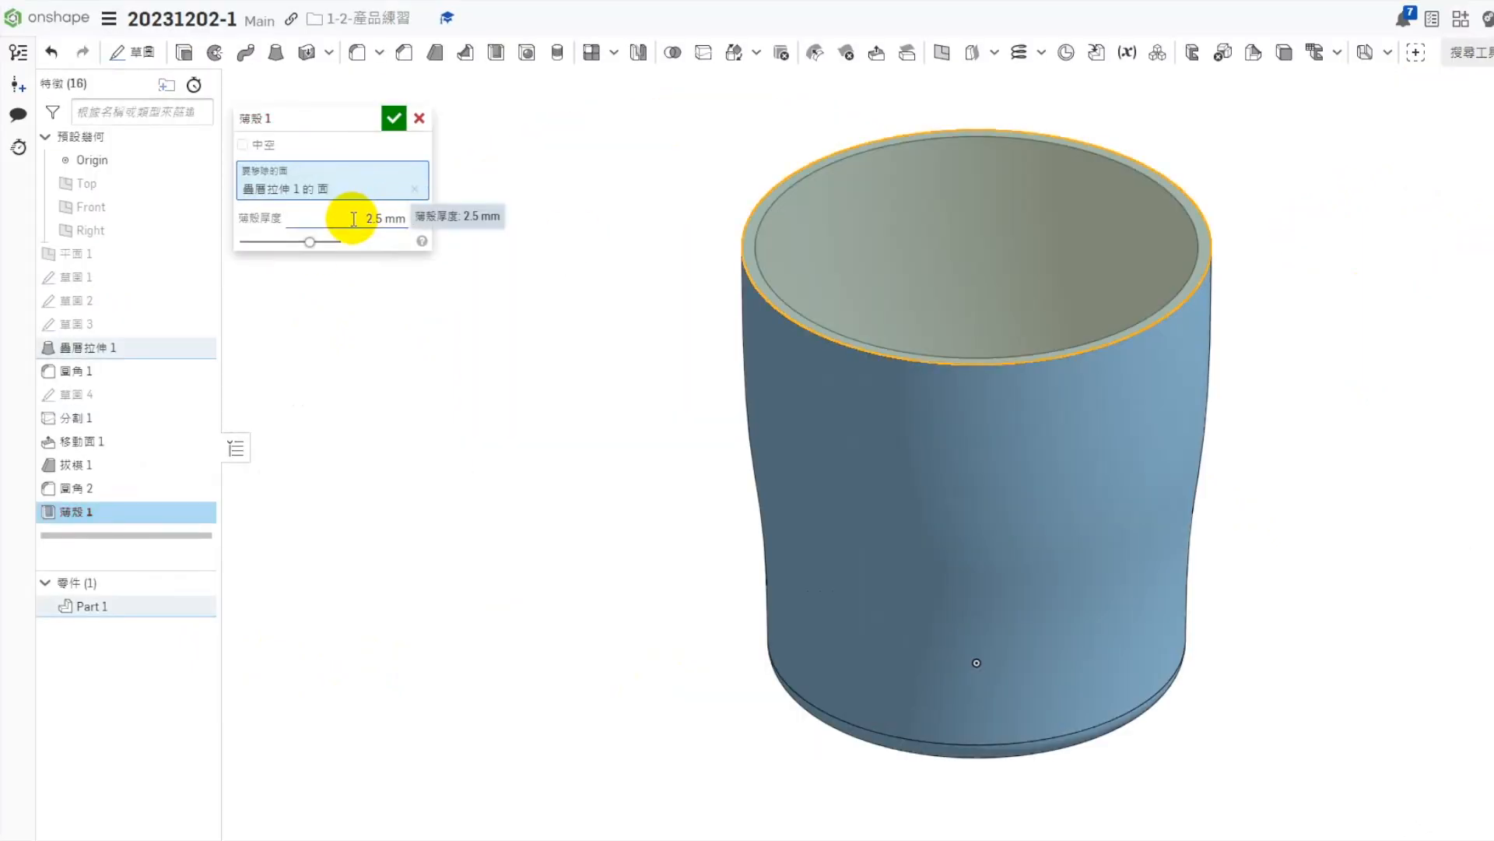
click(396, 119)
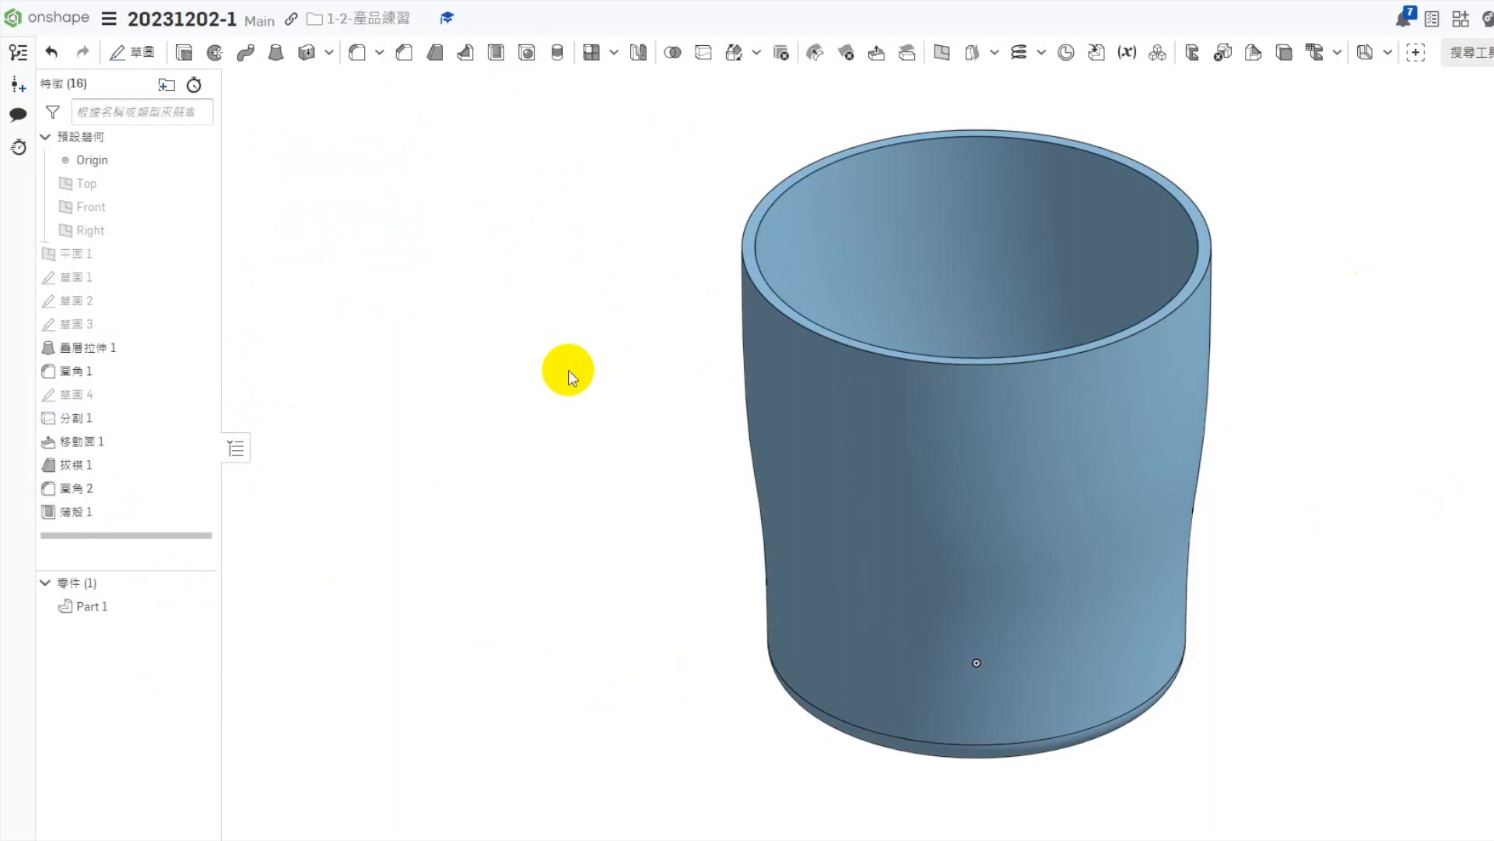
Apply a full round fillet to the cup's rim face between the outer and inner walls
click(359, 54)
click(382, 142)
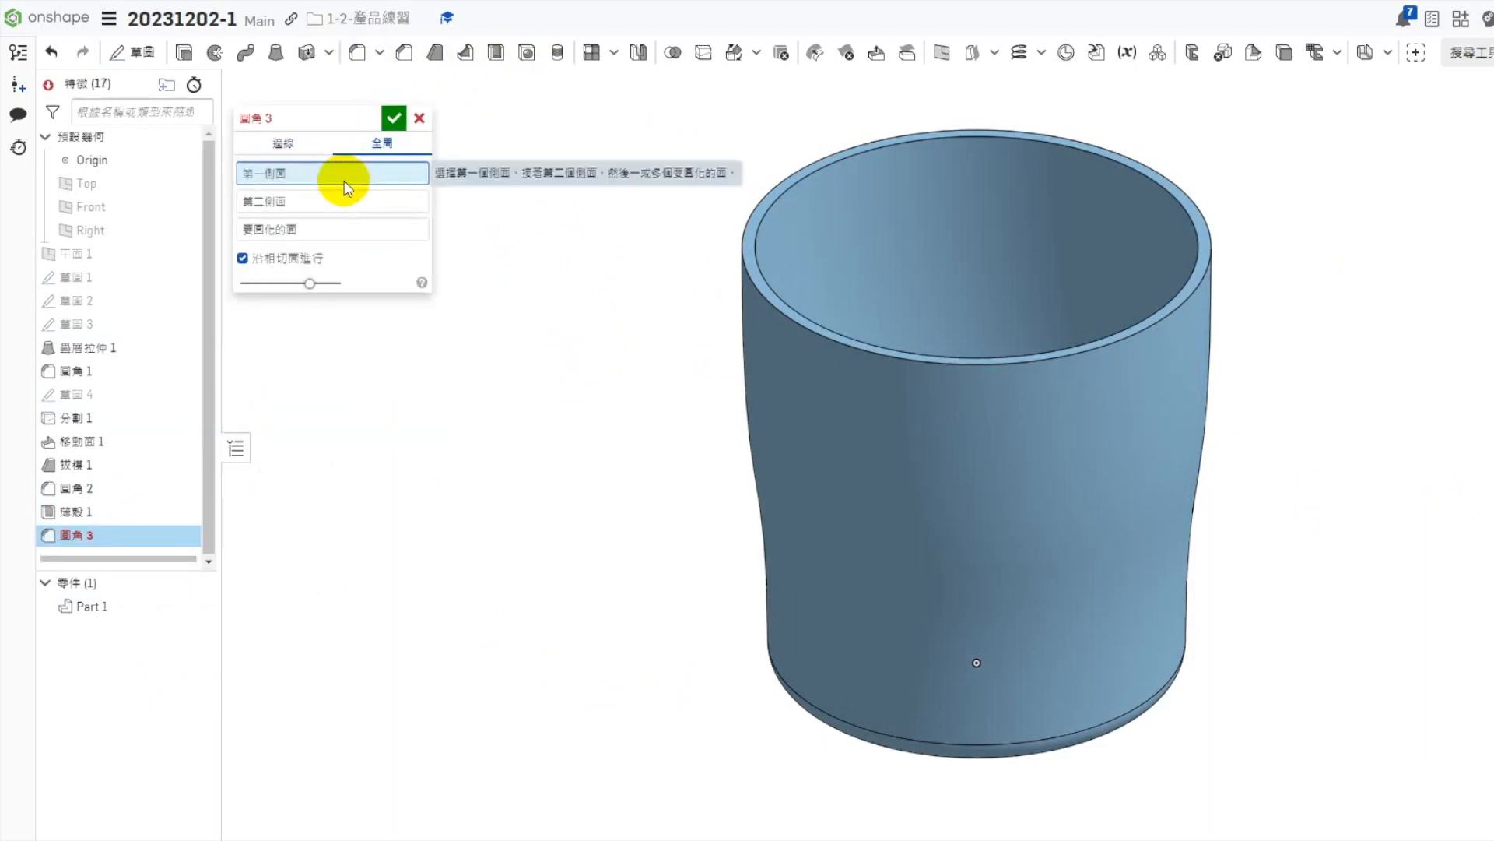
click(846, 422)
click(805, 249)
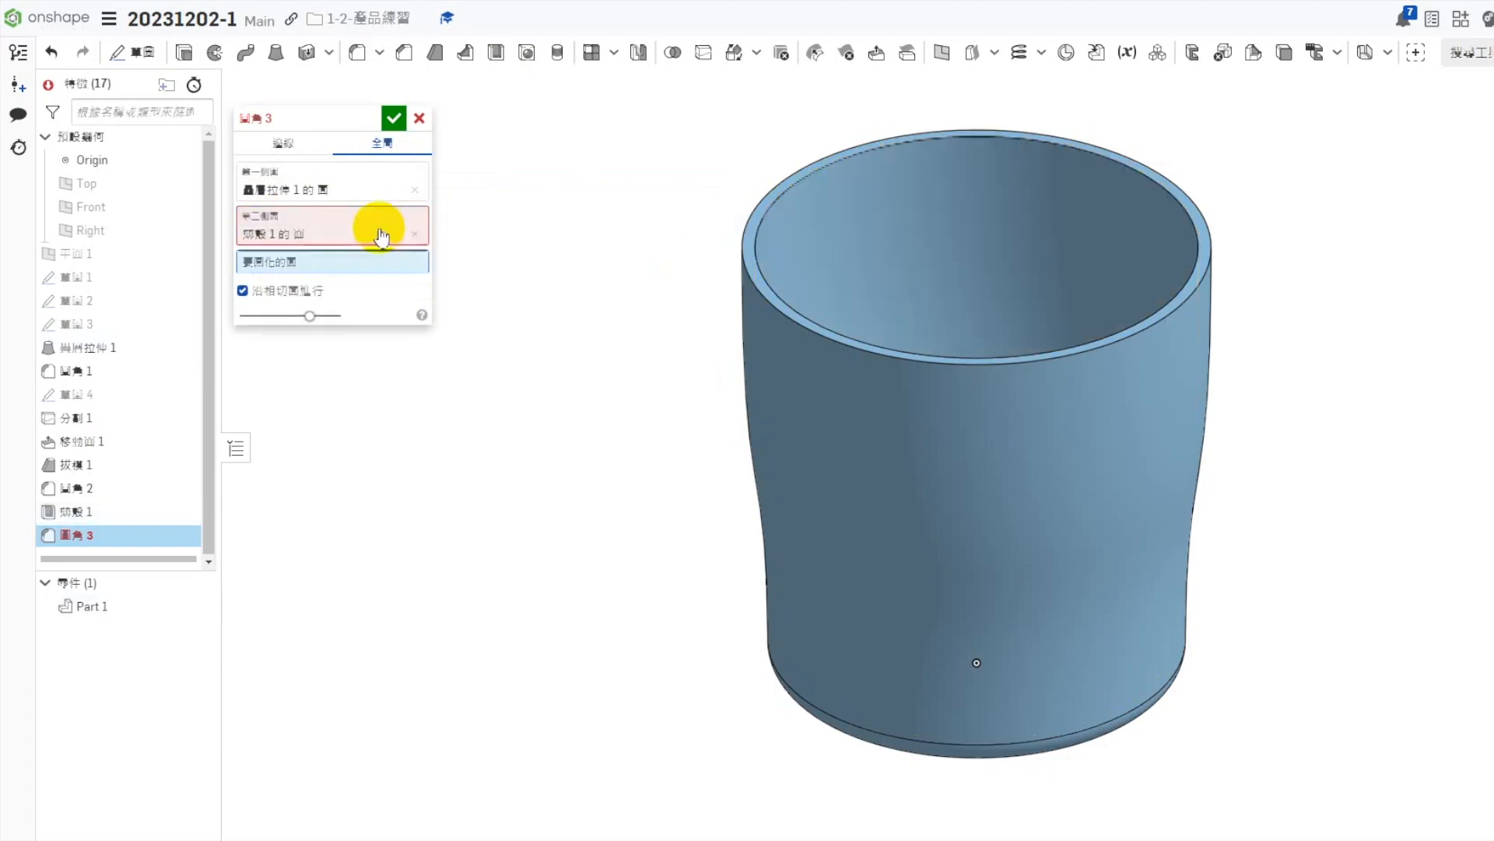
scroll(805, 316, up, 3)
click(805, 316)
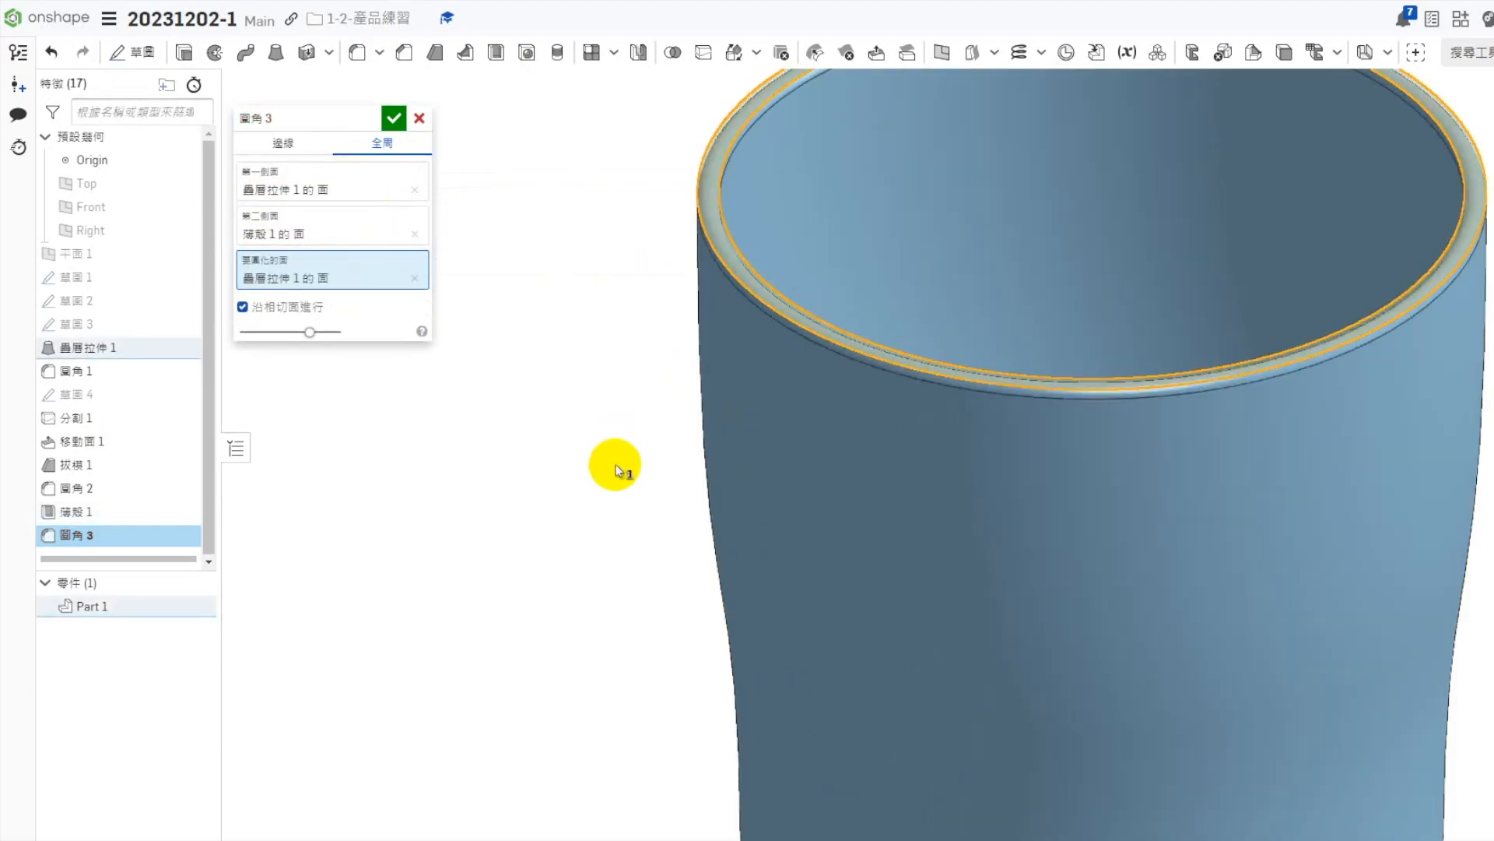
scroll(615, 467, down, 3)
click(394, 118)
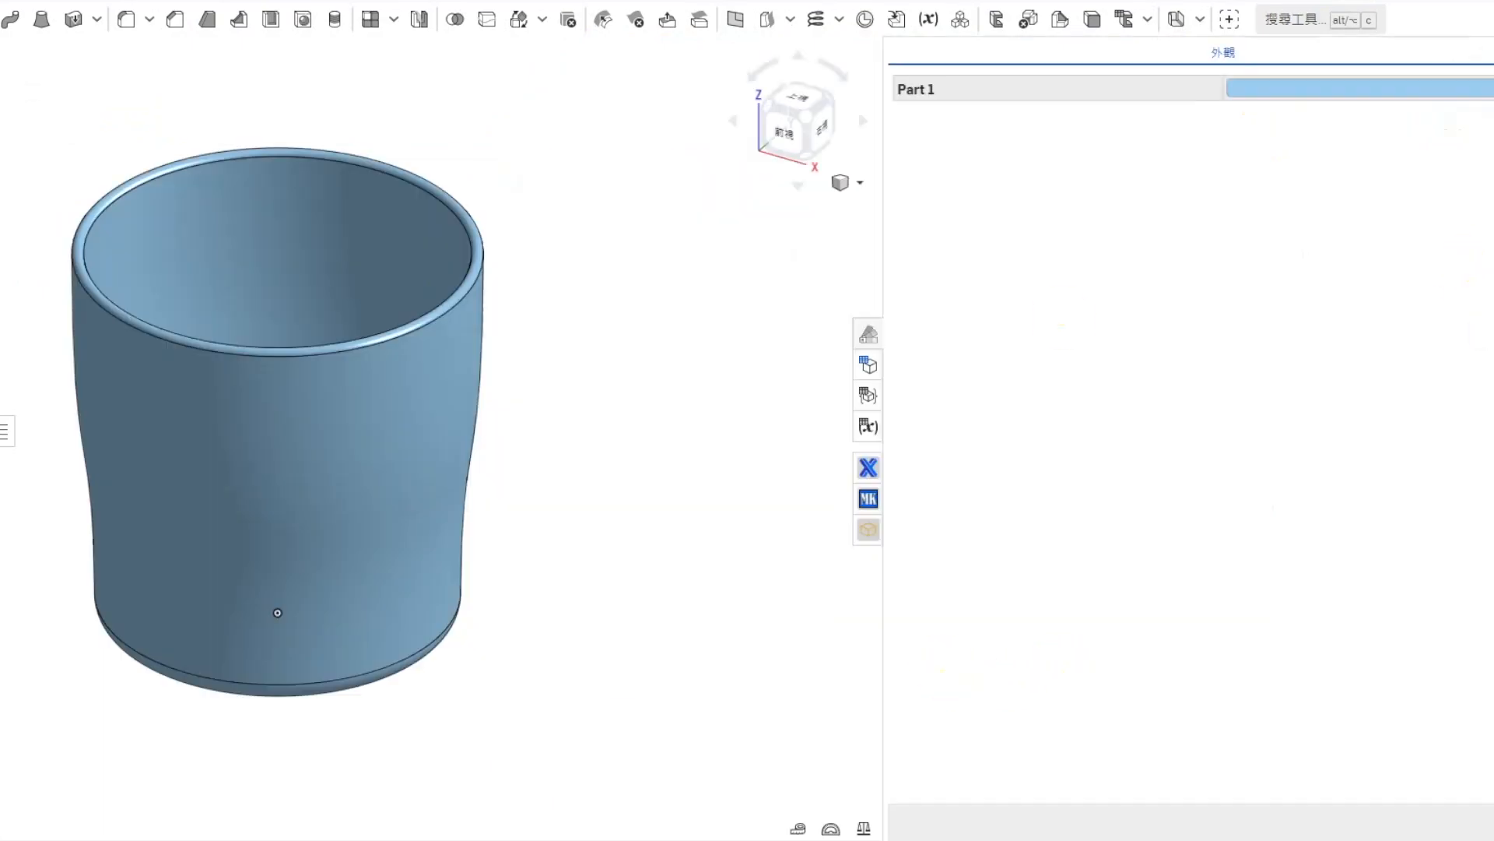
Set Part 1's appearance to a light warm grey with an opacity of 0.8
click(1358, 88)
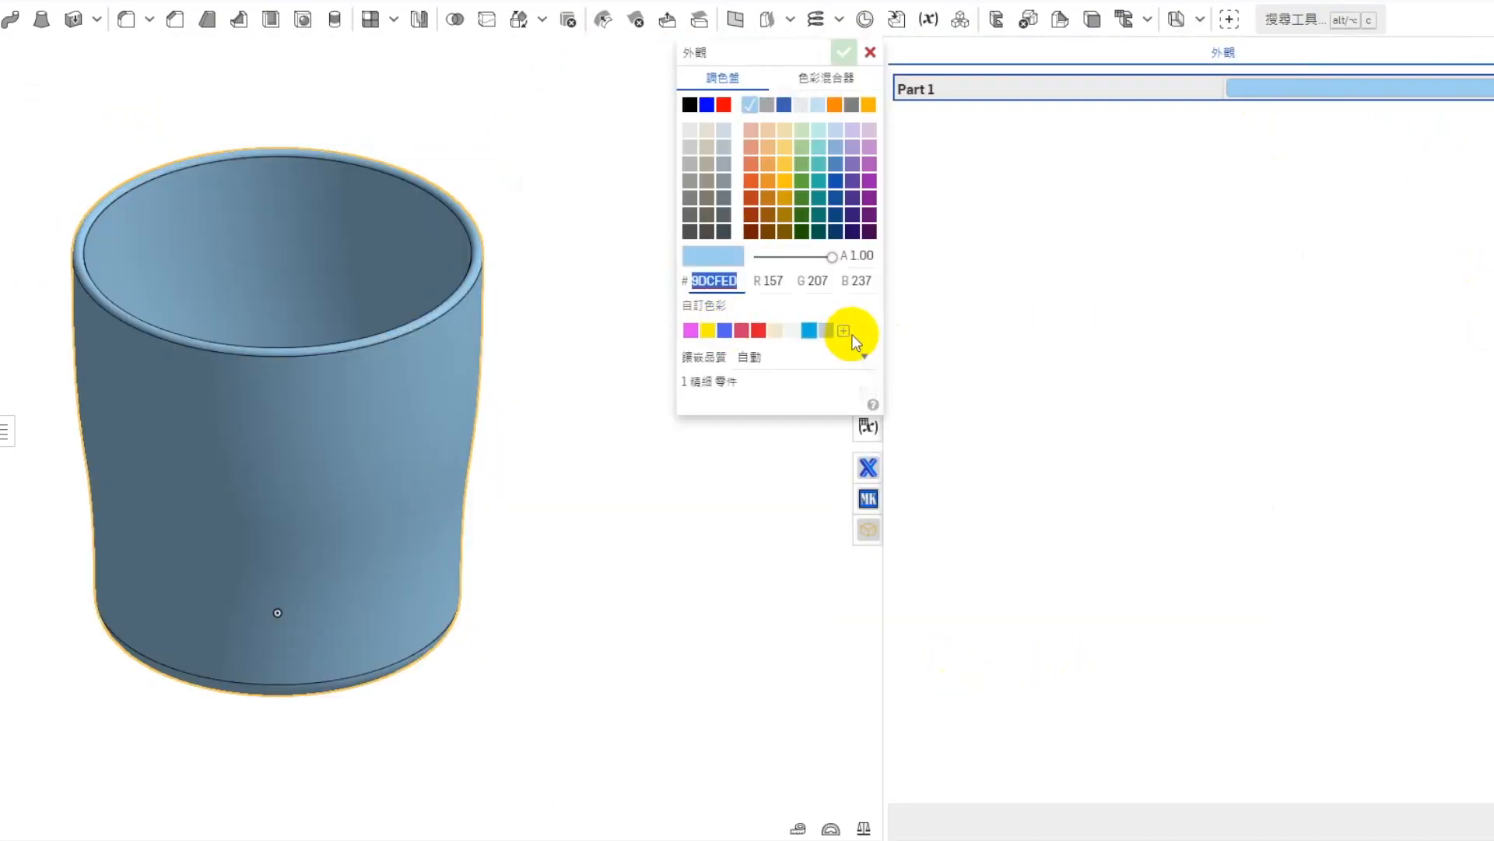
click(892, 256)
text(0.8)
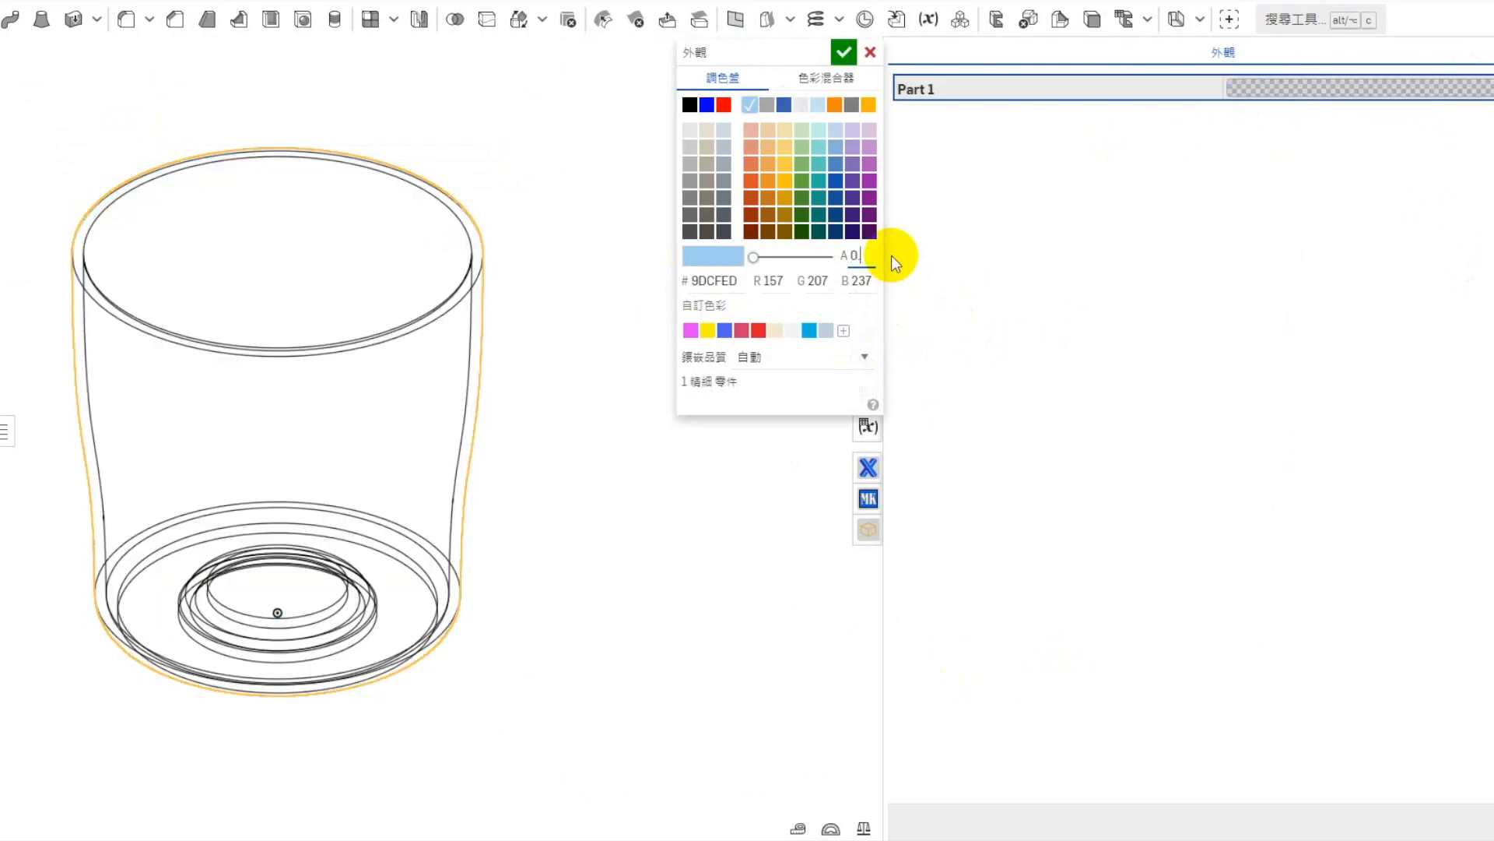
click(707, 129)
click(851, 53)
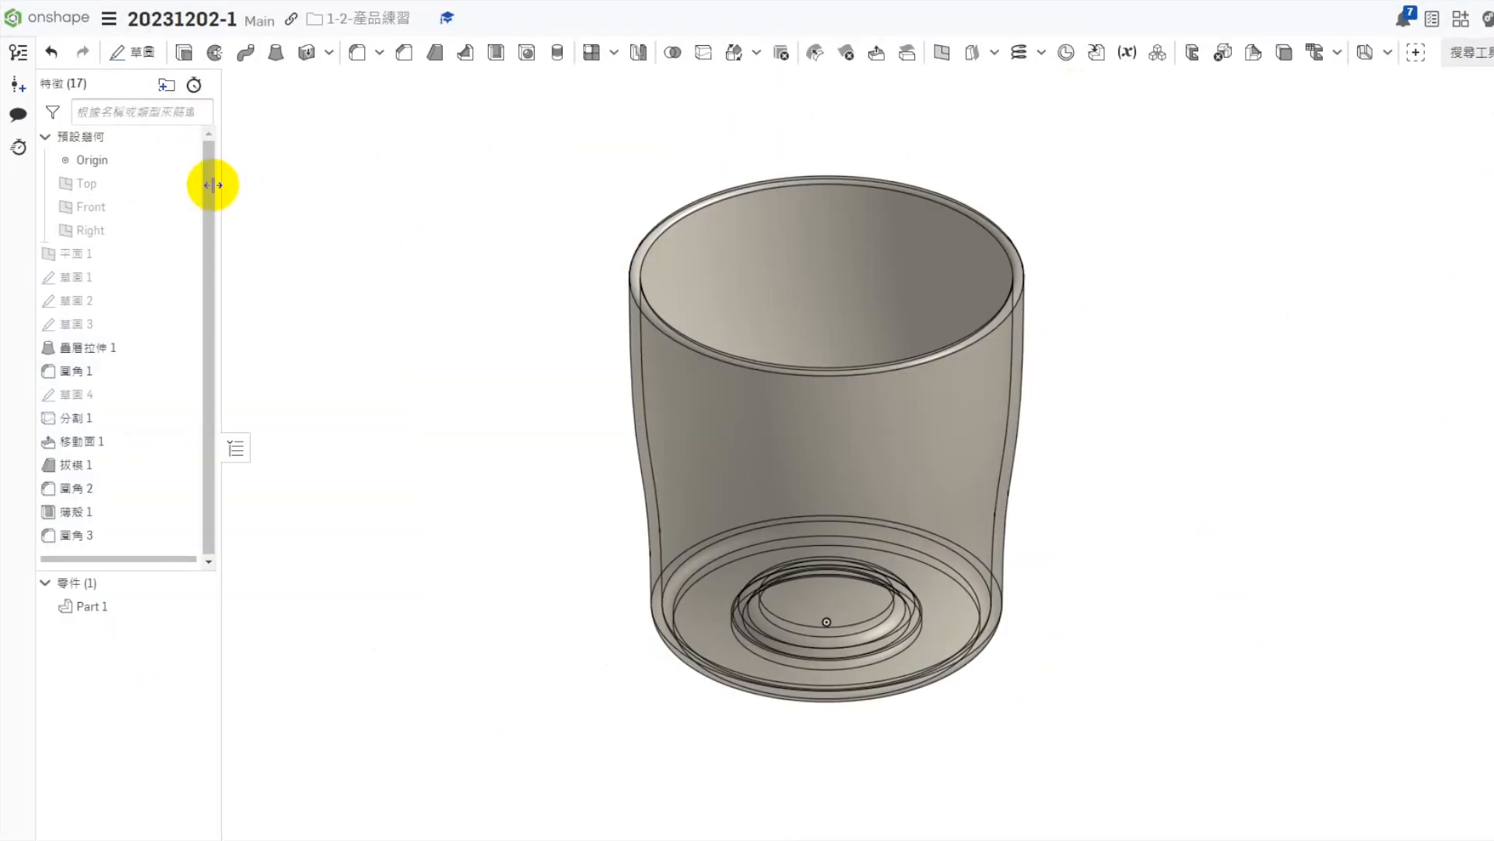
Hide the origin and display the cup shaded without edges
click(182, 158)
click(1144, 689)
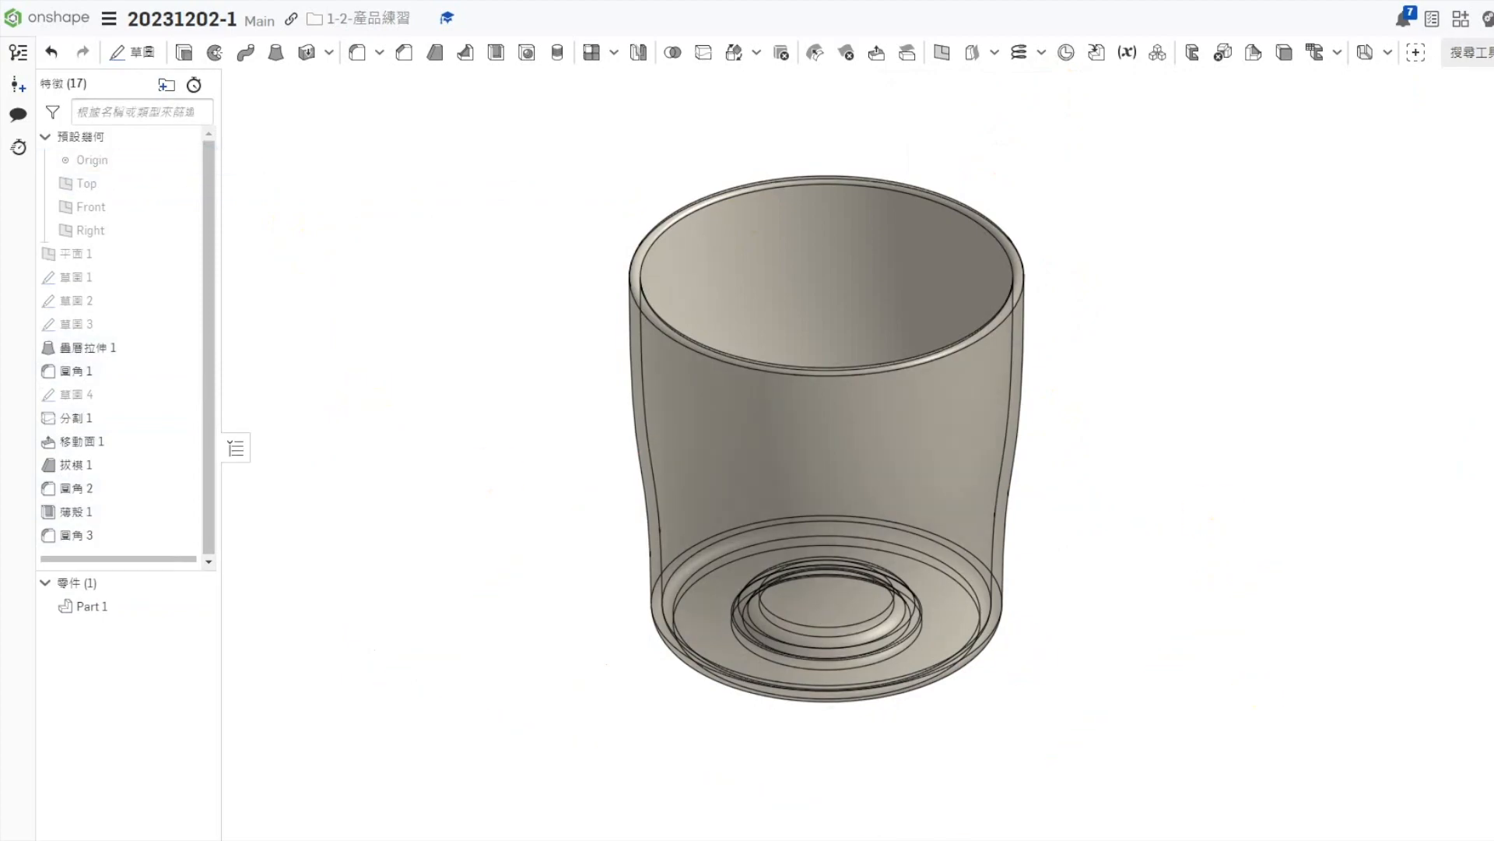
click(1476, 485)
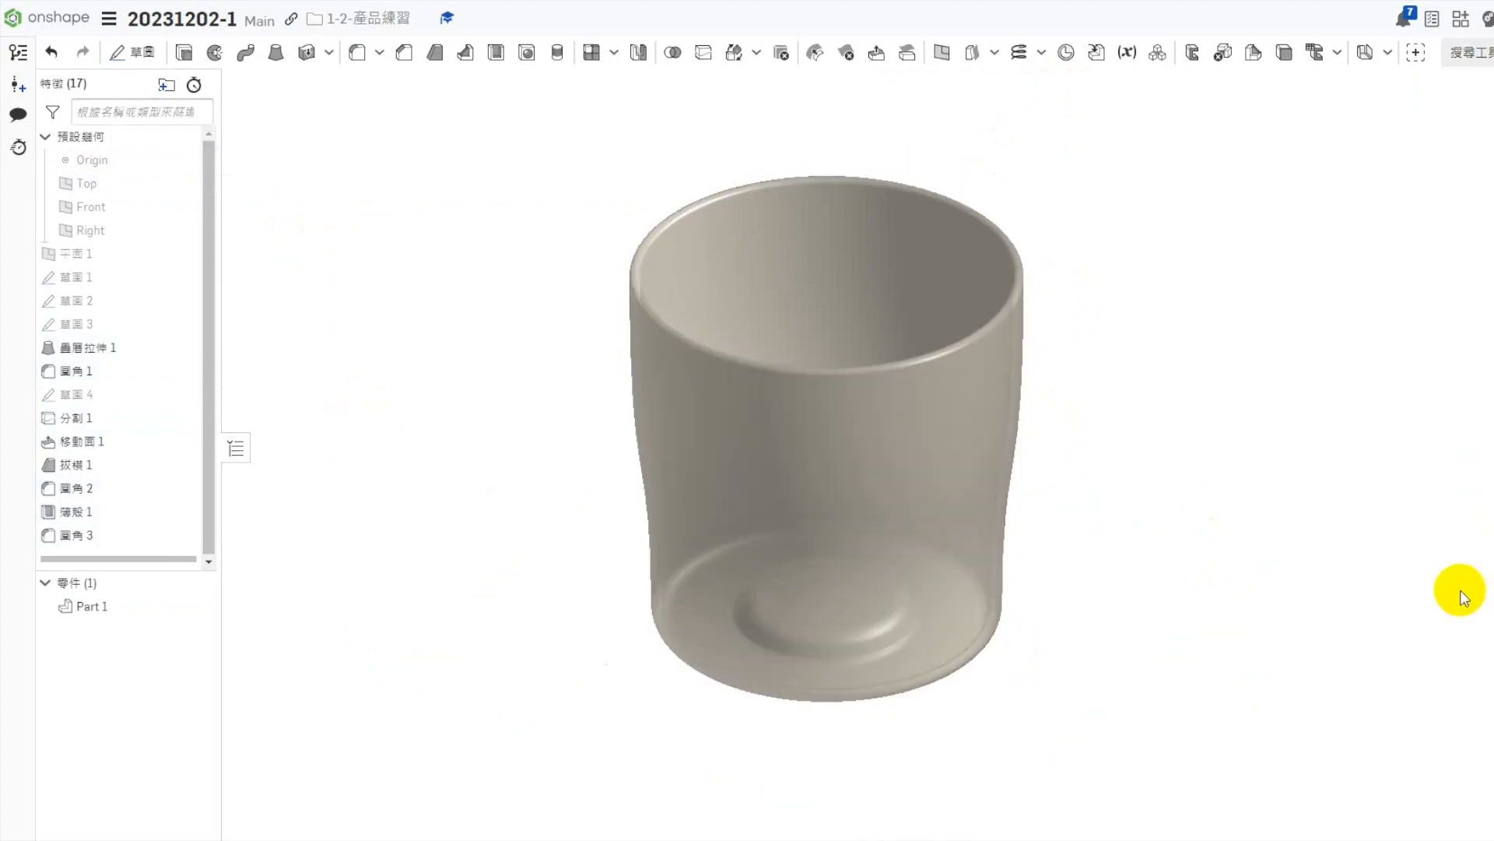
scroll(969, 496, down, 1)
scroll(624, 467, up, 1)
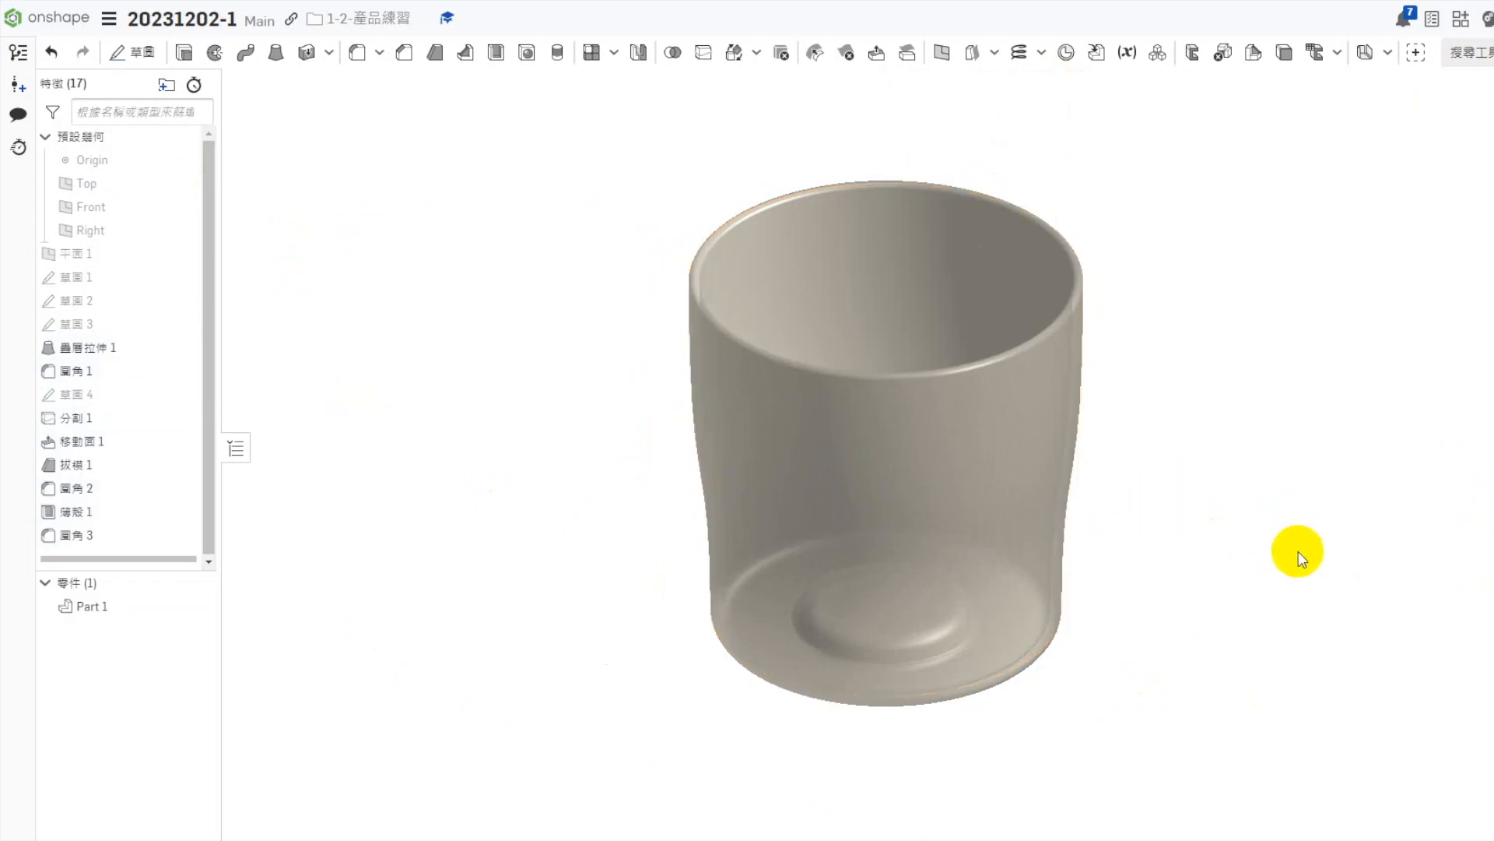